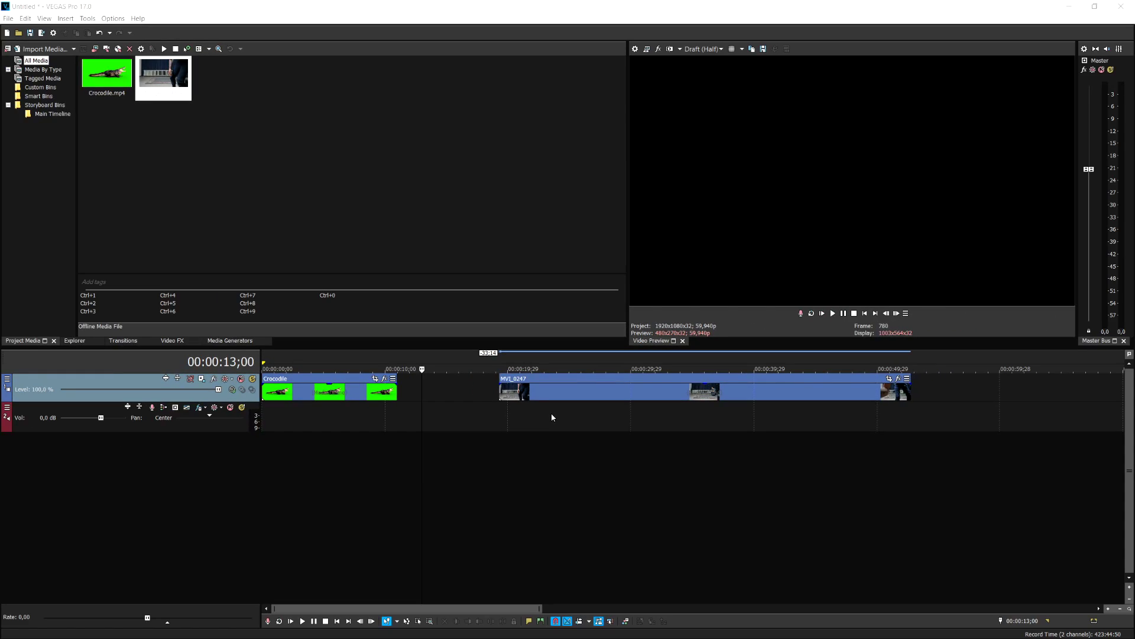
- Zoom out the timeline and preview MVI_0247 at 00:00:28;14, the man by the radiator
{"action": "scroll", "coordinate": [582, 447], "scroll_direction": "up", "scroll_amount": 2}
{"action": "scroll", "coordinate": [579, 444], "scroll_direction": "down", "scroll_amount": 2}
{"action": "scroll", "coordinate": [577, 437], "scroll_direction": "down", "scroll_amount": 2}
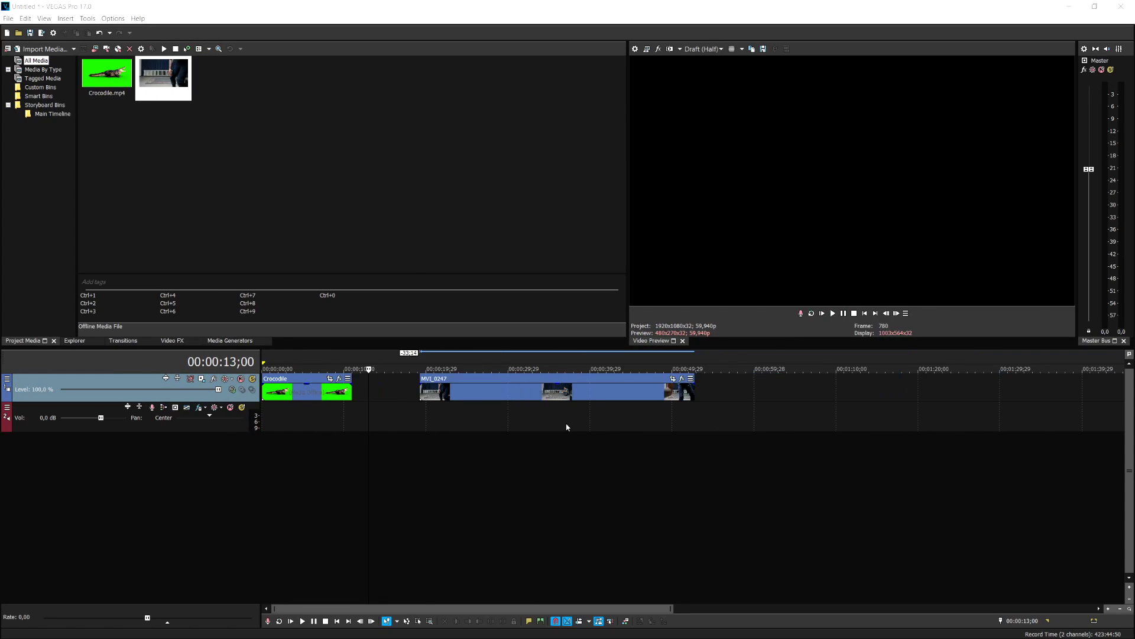
{"action": "scroll", "coordinate": [565, 414], "scroll_direction": "up", "scroll_amount": 3}
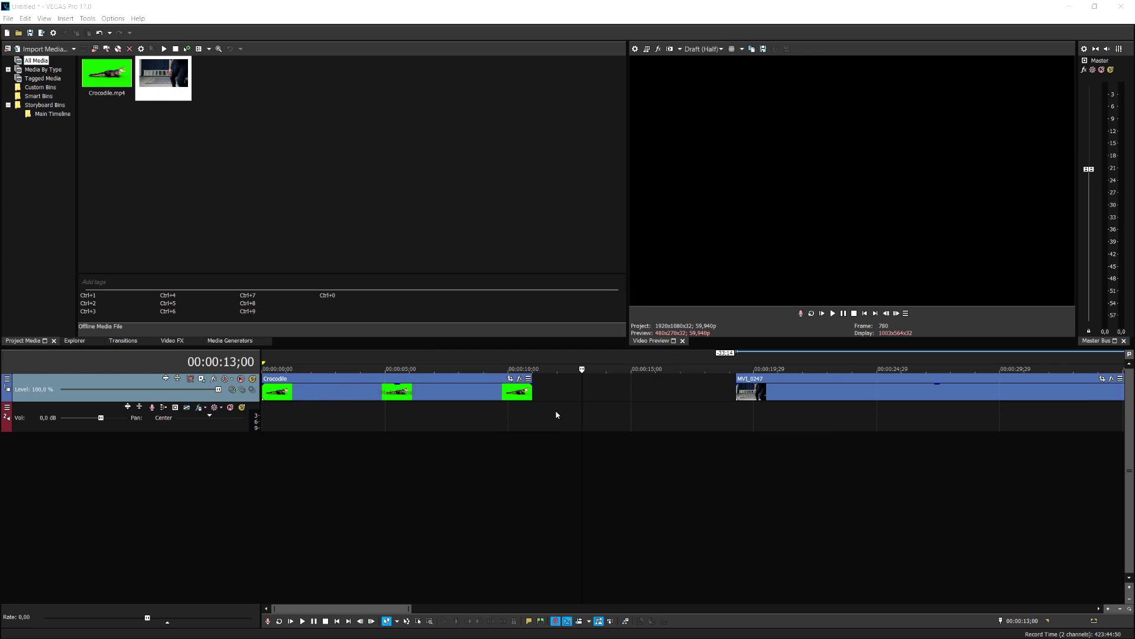
{"action": "scroll", "coordinate": [421, 402], "scroll_direction": "down", "scroll_amount": 2}
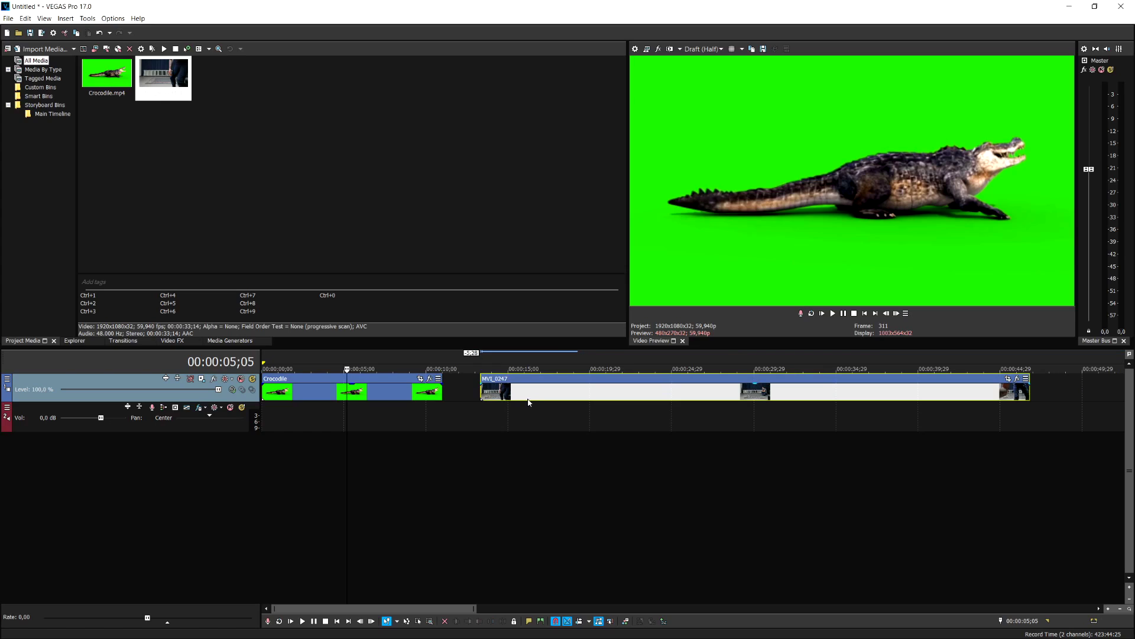
{"action": "left_click", "coordinate": [730, 395]}
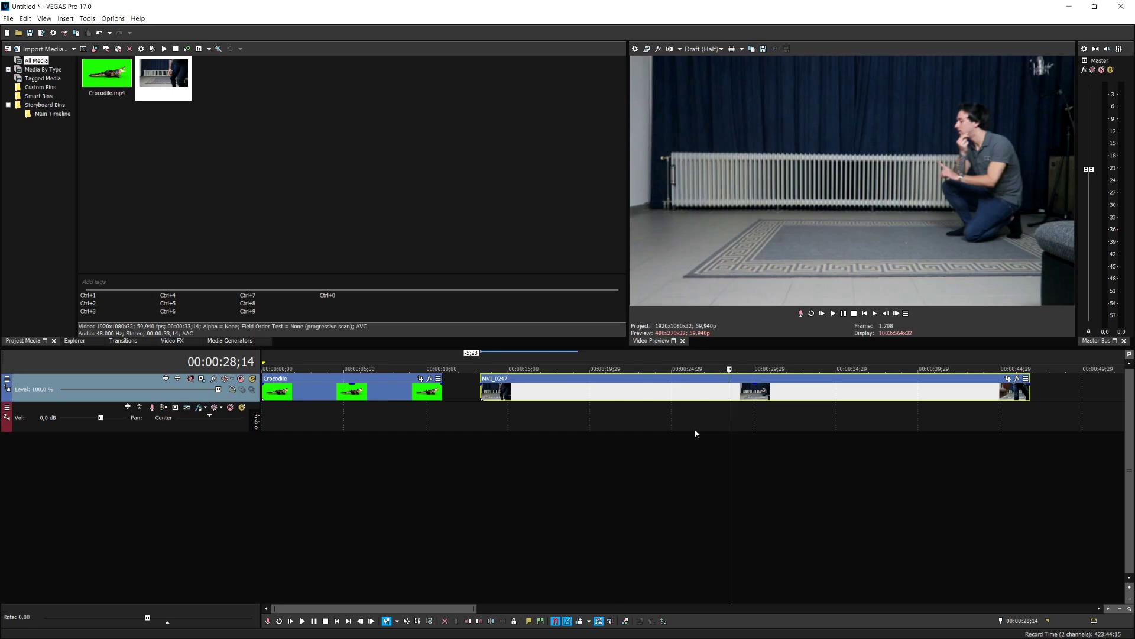
{"action": "scroll", "coordinate": [362, 398], "scroll_direction": "down", "scroll_amount": 2}
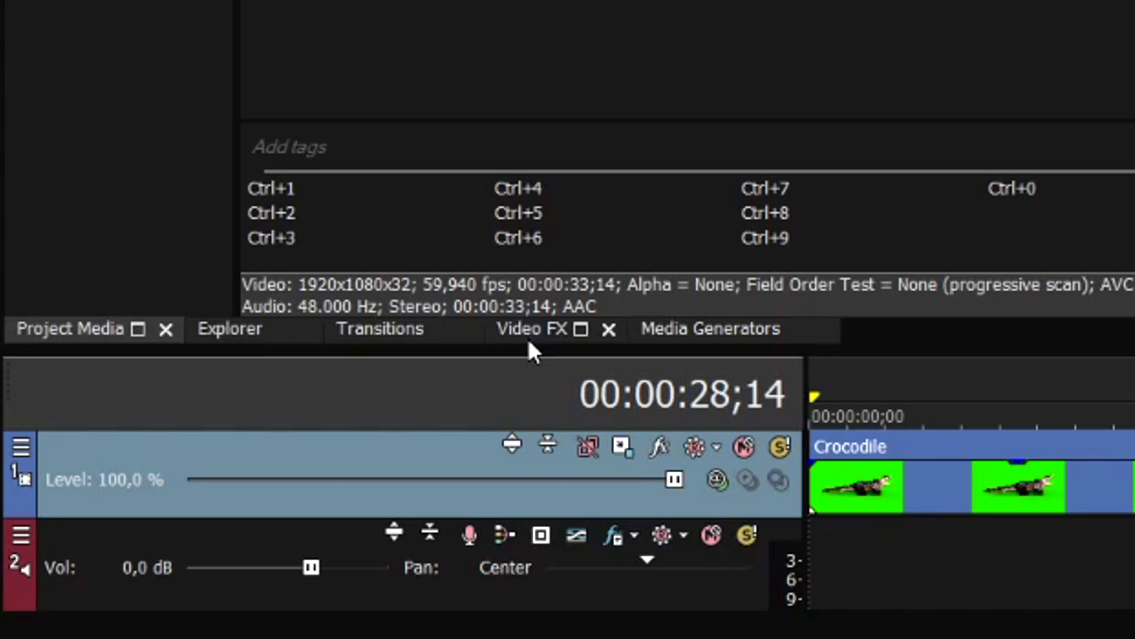
- Apply a Brightness and Contrast preset to MVI_0247 (brightness 0.020, contrast 0.061)
{"action": "left_click", "coordinate": [171, 343]}
{"action": "scroll", "coordinate": [177, 158], "scroll_direction": "up", "scroll_amount": 1}
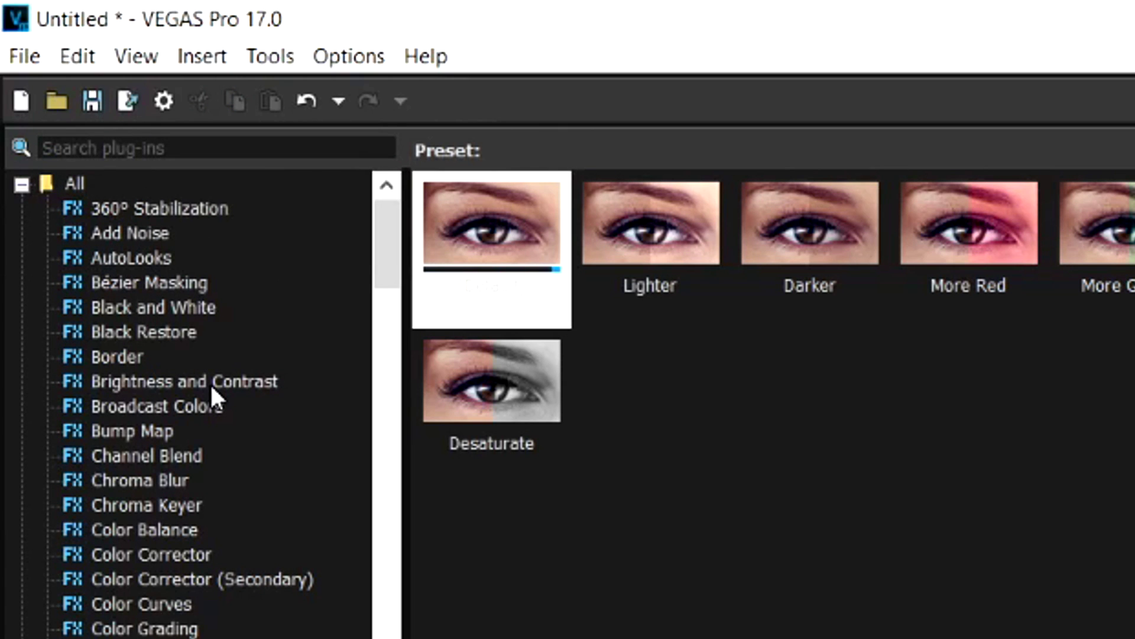
{"action": "left_click", "coordinate": [211, 385]}
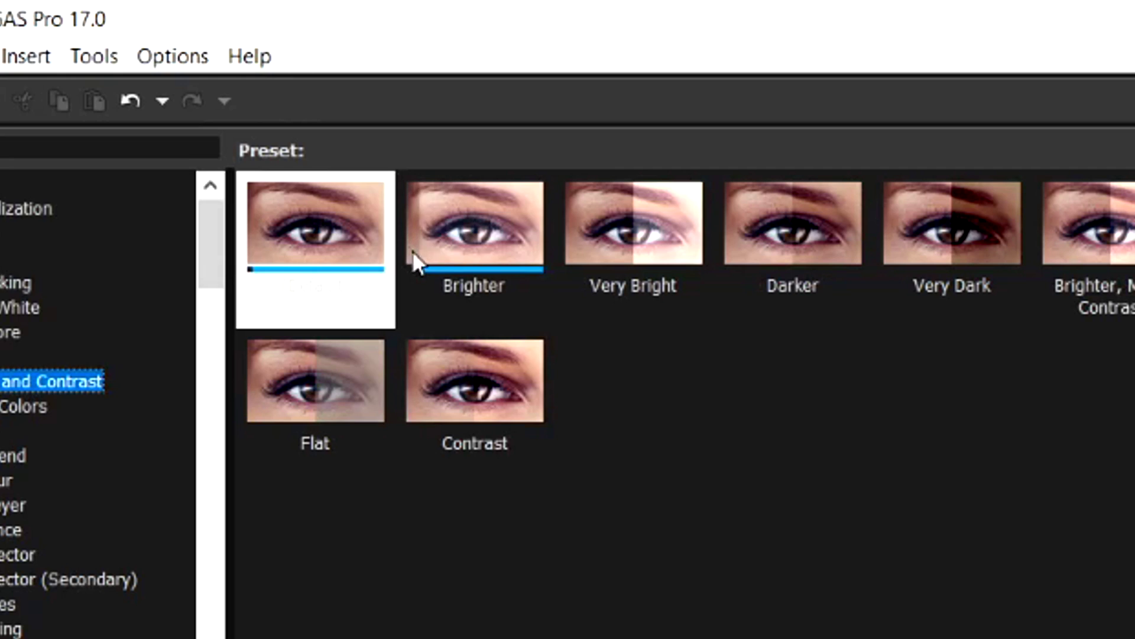
{"action": "mouse_move", "coordinate": [343, 221]}
{"action": "left_mouse_down"}
{"action": "mouse_move", "coordinate": [269, 361]}
{"action": "mouse_move", "coordinate": [284, 370]}
{"action": "left_mouse_up"}
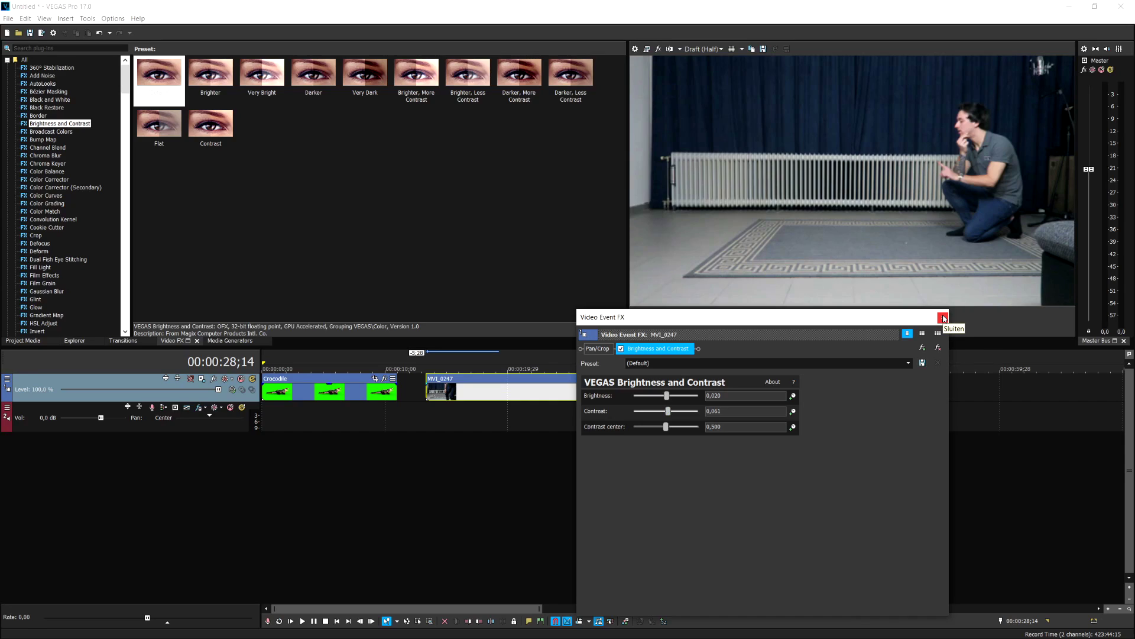
- Add a LUT Filter to MVI_0247 loaded with the Cinematic 6.CUBE LUT
{"action": "left_click", "coordinate": [944, 318]}
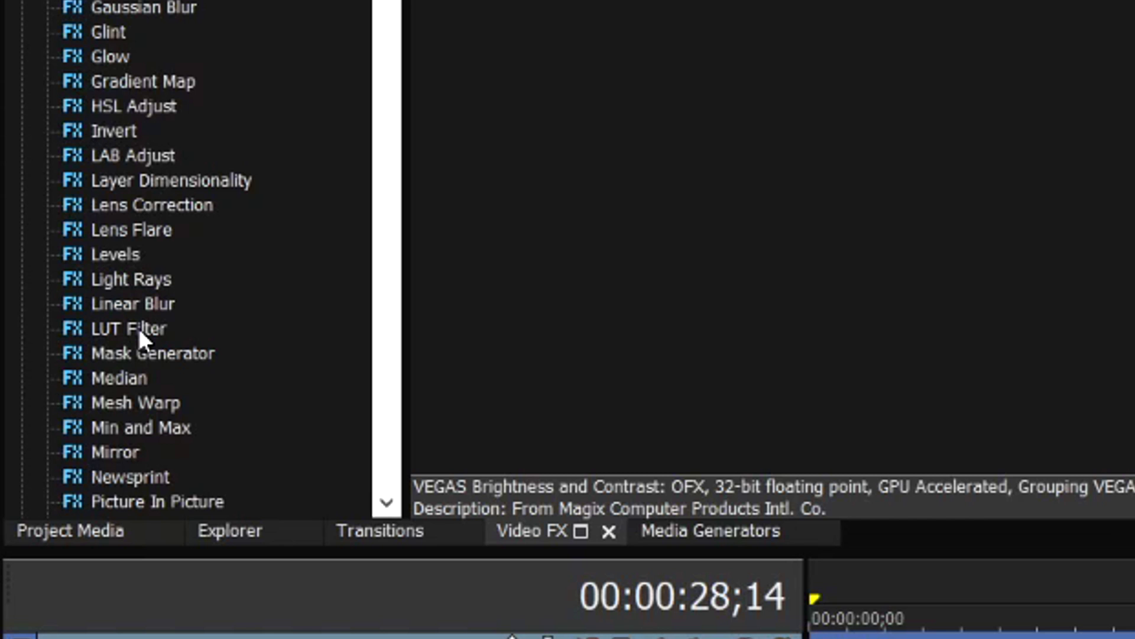
{"action": "left_click", "coordinate": [48, 274]}
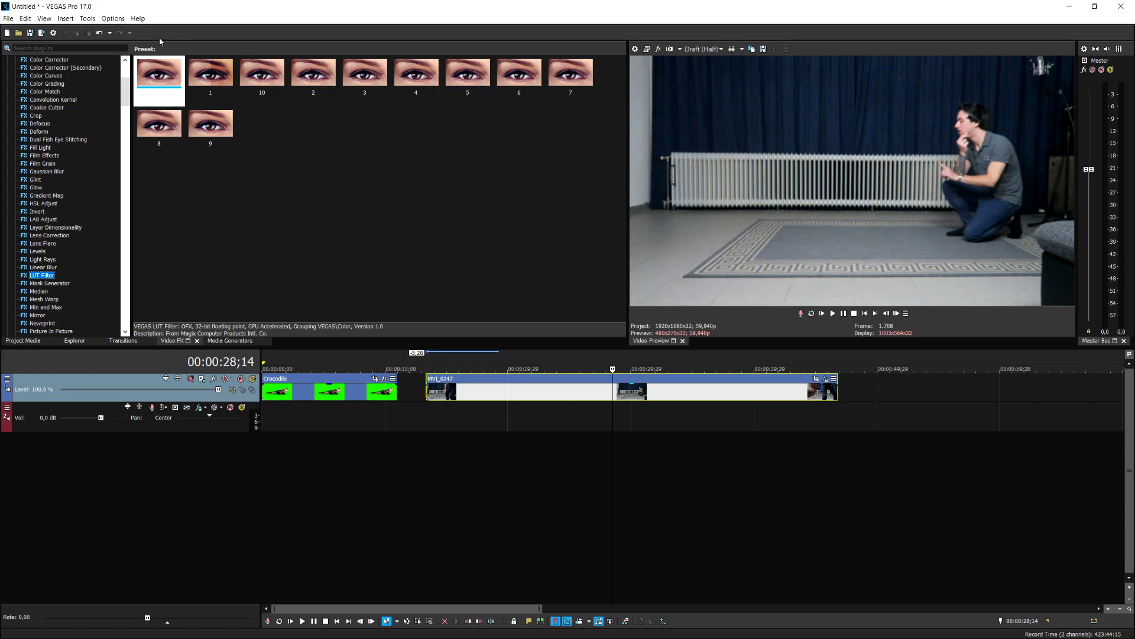
{"action": "left_click_drag", "start_coordinate": [583, 387], "coordinate": [570, 392]}
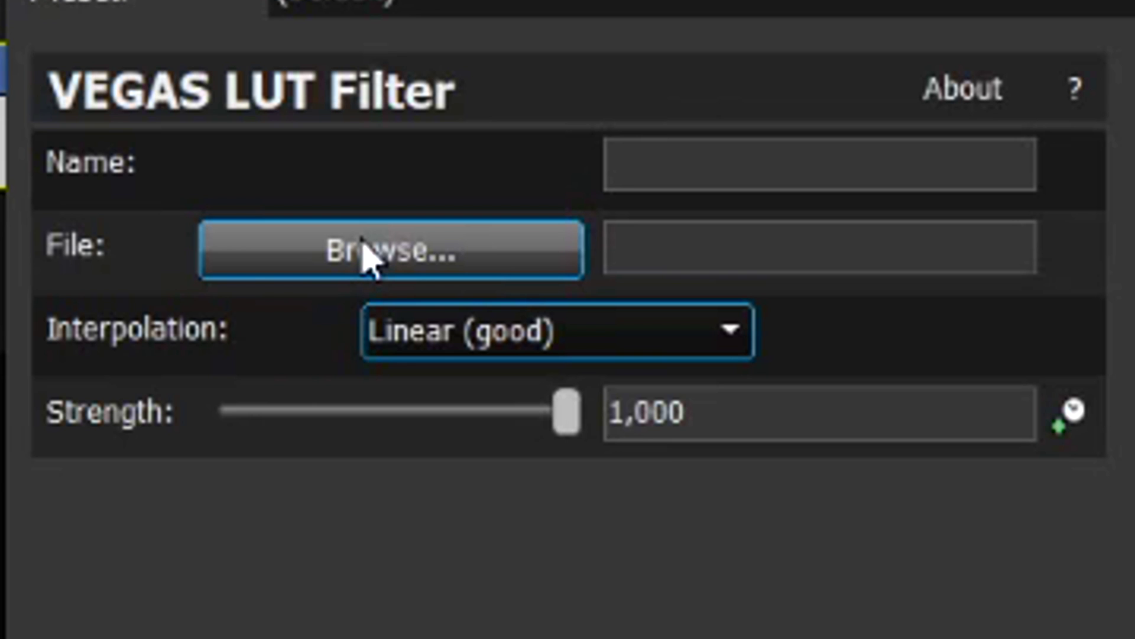
{"action": "left_click", "coordinate": [645, 417]}
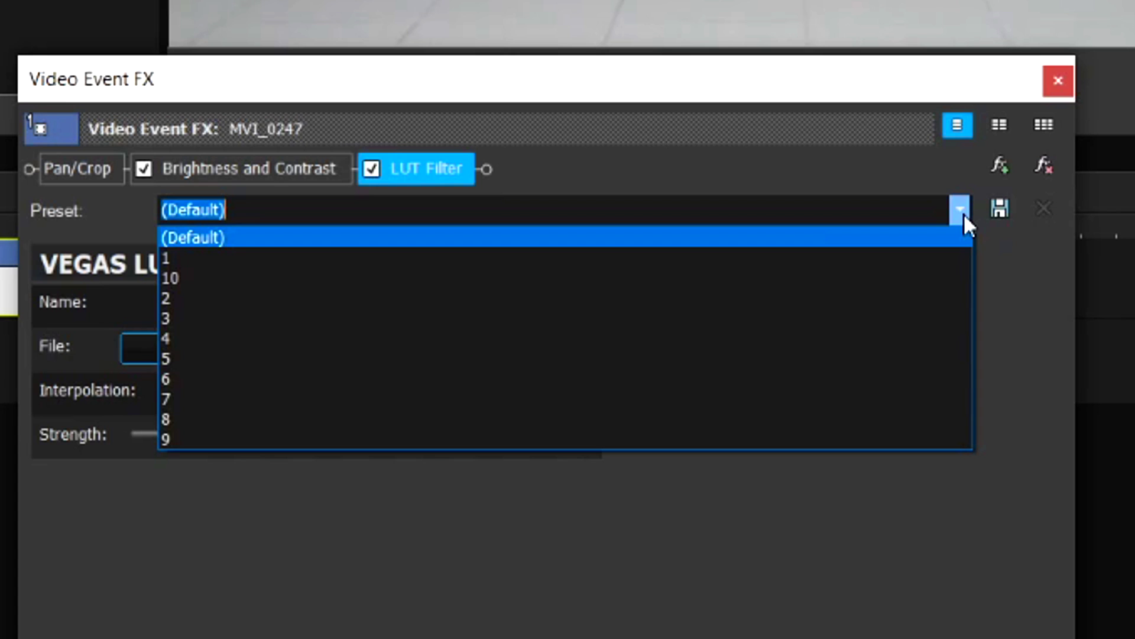
{"action": "left_click", "coordinate": [963, 213]}
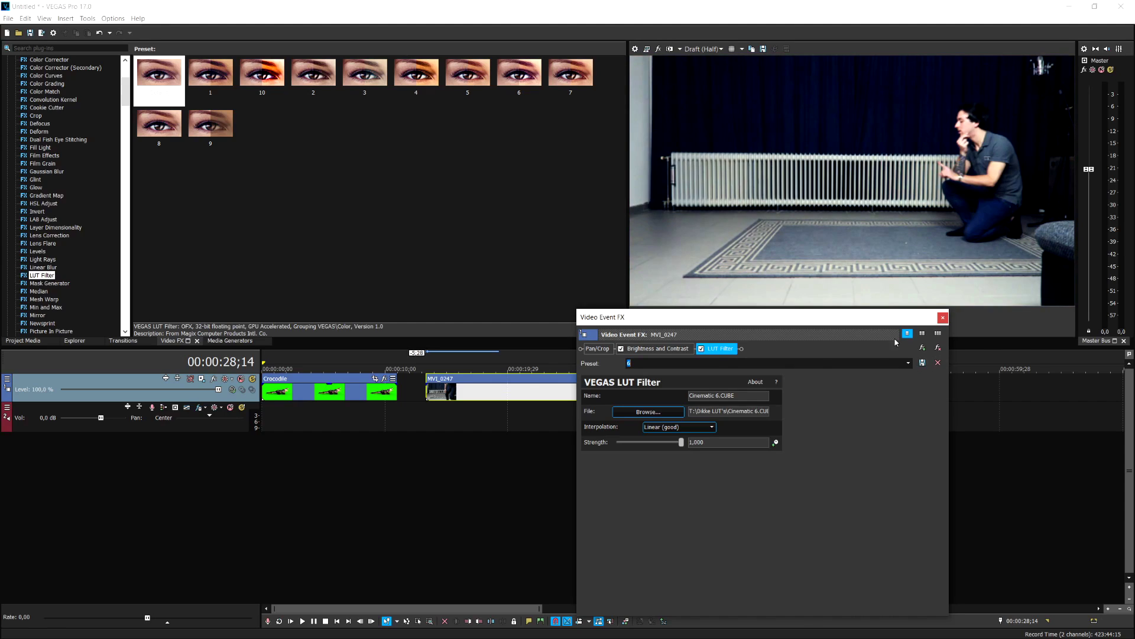
{"action": "left_click", "coordinate": [944, 323]}
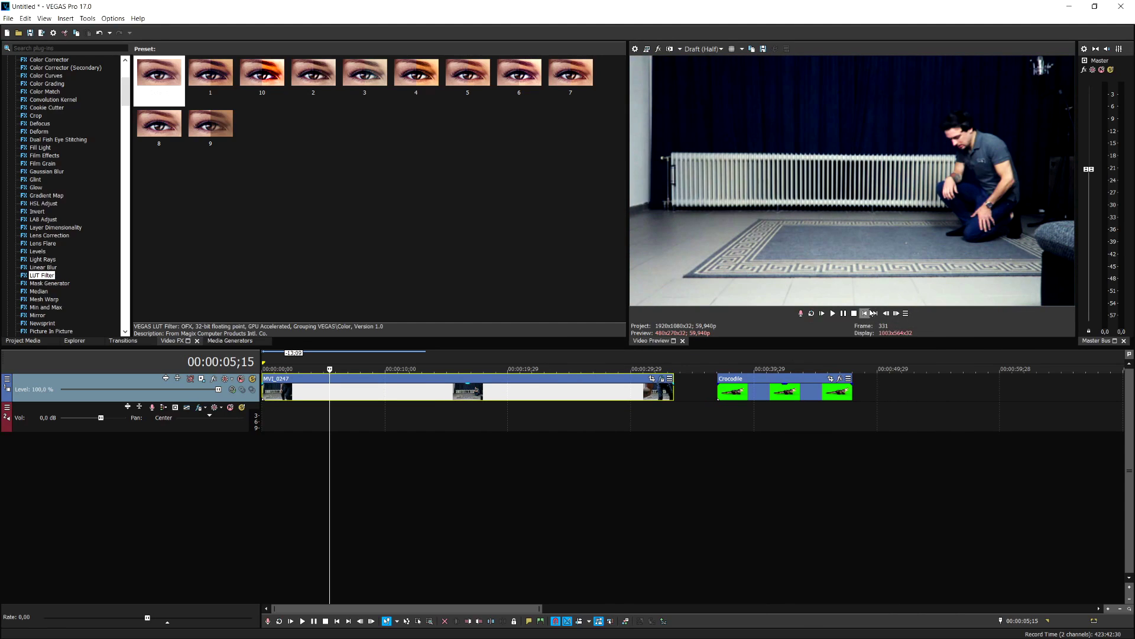
- Trim the beginning off MVI_0247 in two passes so a shorter clip opens the track
{"action": "left_click", "coordinate": [868, 313]}
{"action": "scroll", "coordinate": [281, 395], "scroll_direction": "up", "scroll_amount": 5}
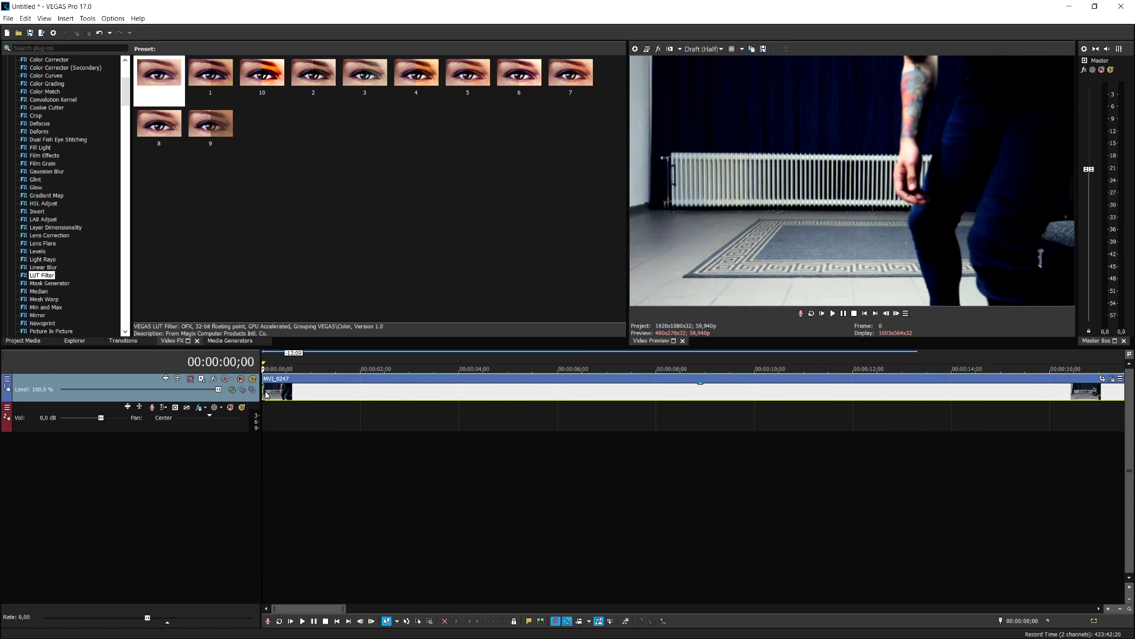
{"action": "left_click_drag", "start_coordinate": [265, 388], "coordinate": [583, 399]}
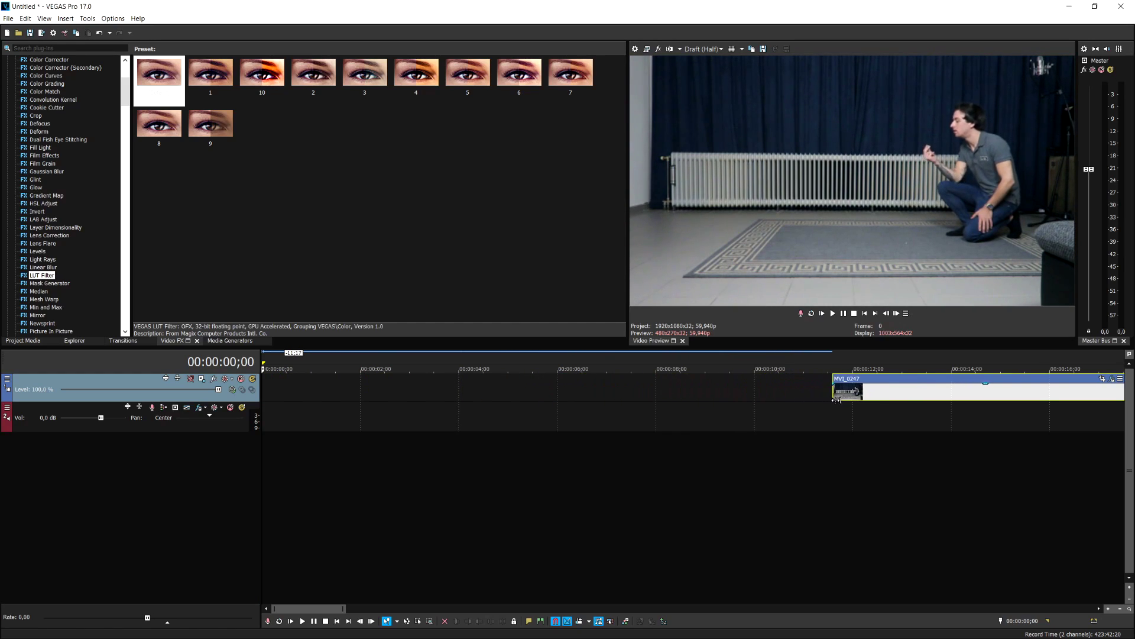
{"action": "left_click_drag", "start_coordinate": [837, 400], "coordinate": [975, 391]}
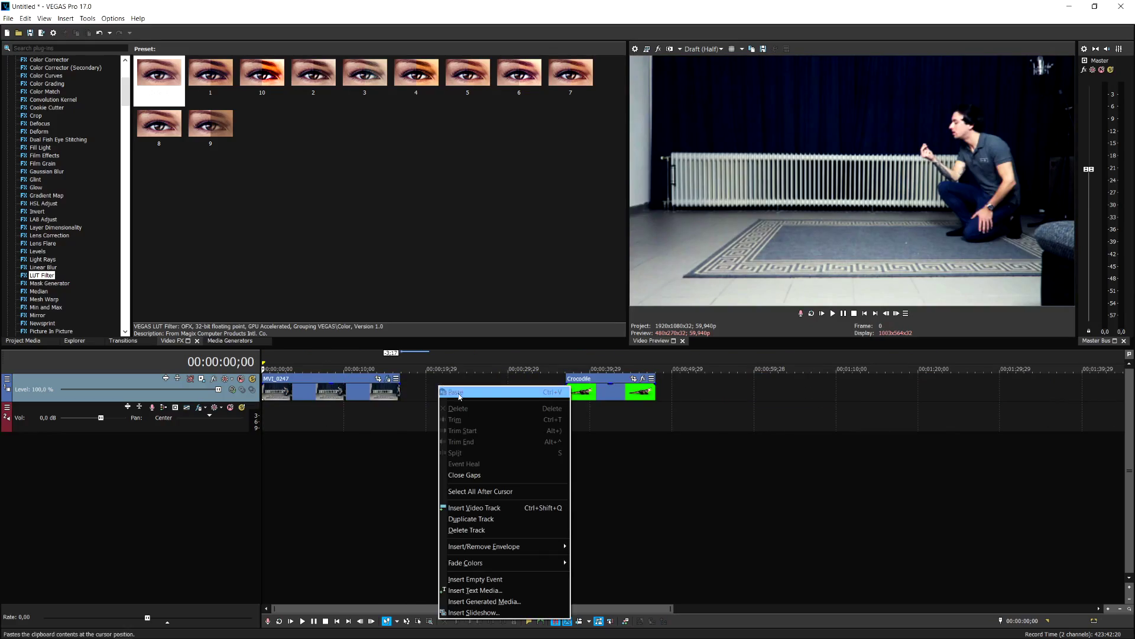
- Insert a new video track and move the Crocodile clip to its start
{"action": "left_click", "coordinate": [473, 508]}
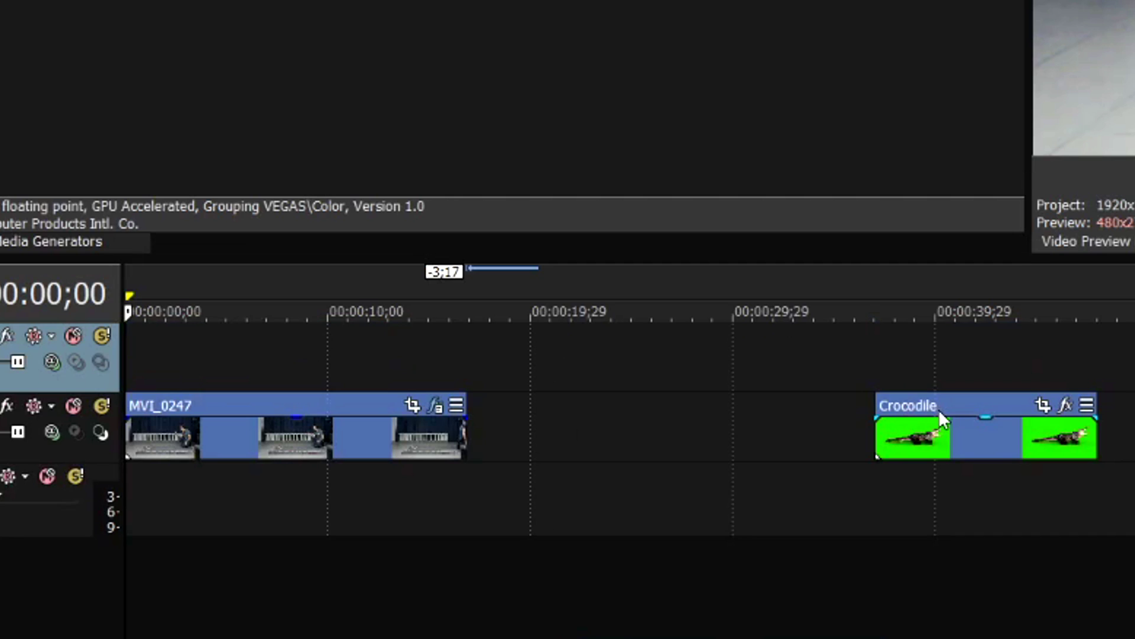
{"action": "left_click_drag", "start_coordinate": [939, 409], "coordinate": [189, 355]}
{"action": "scroll", "coordinate": [341, 395], "scroll_direction": "up", "scroll_amount": 5}
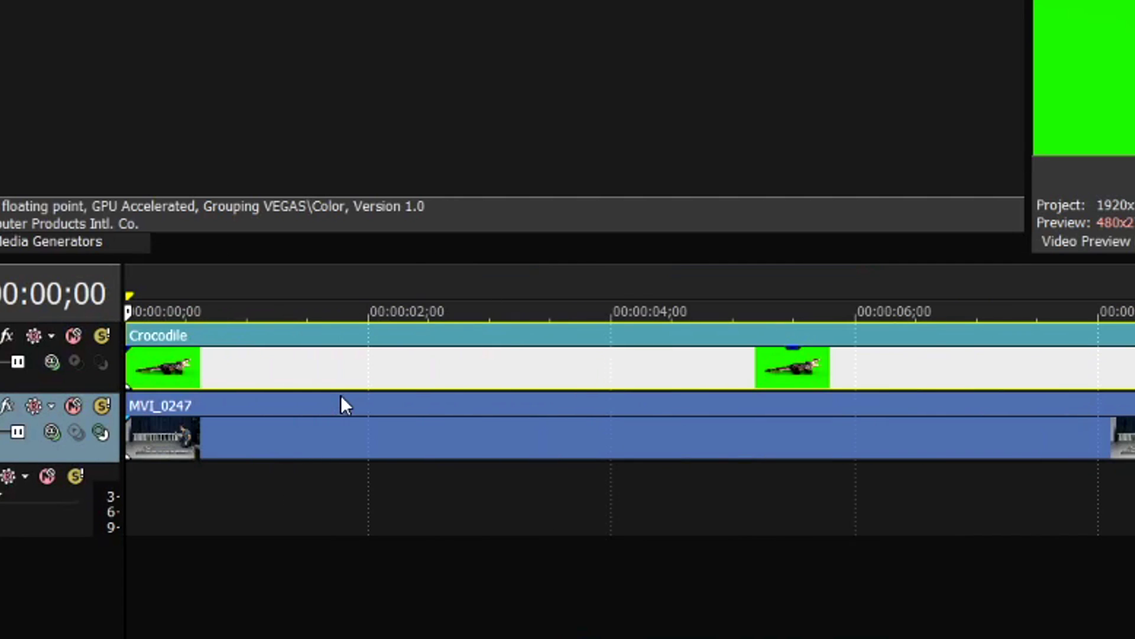
- In Crocodile's properties, unlock aspect ratio and disable resampling
{"action": "right_click", "coordinate": [472, 396]}
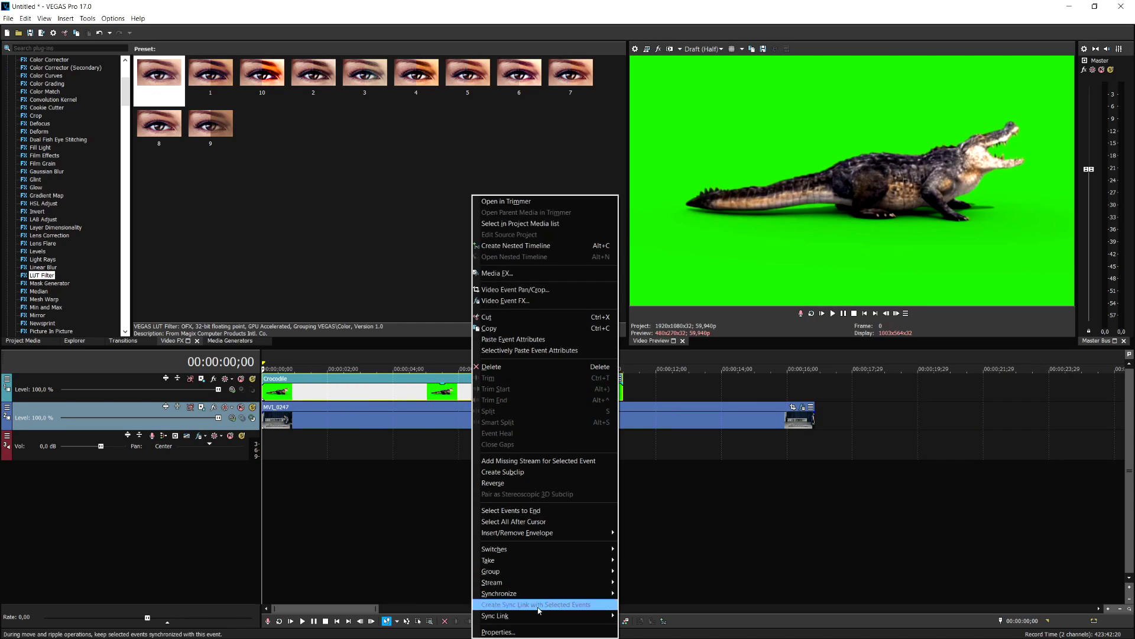
{"action": "left_click", "coordinate": [532, 631]}
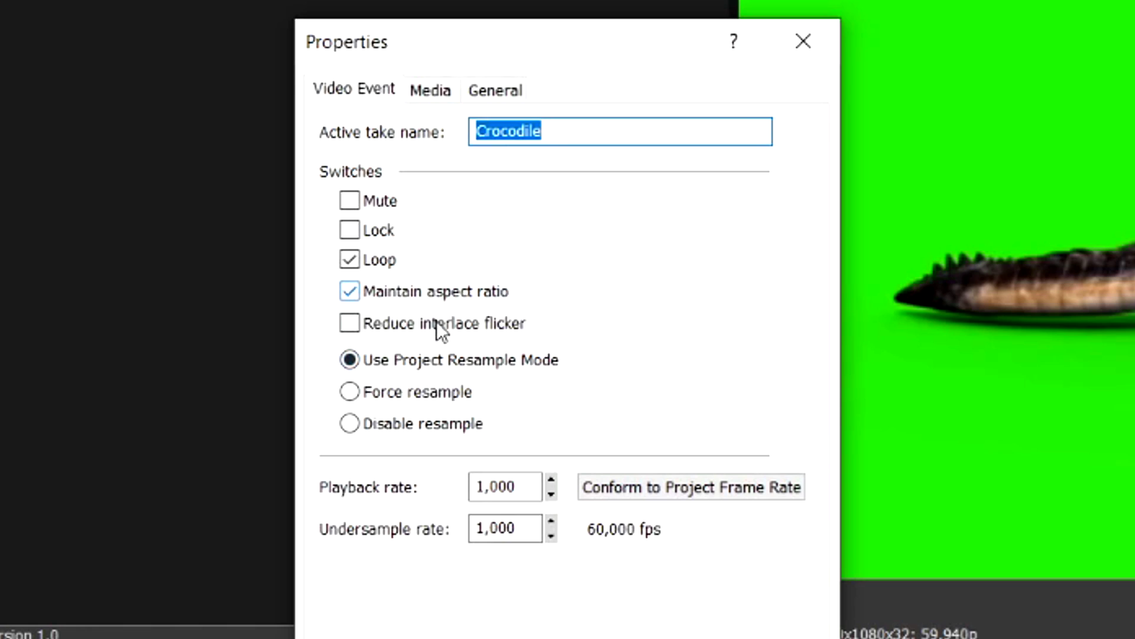
{"action": "left_click", "coordinate": [443, 283]}
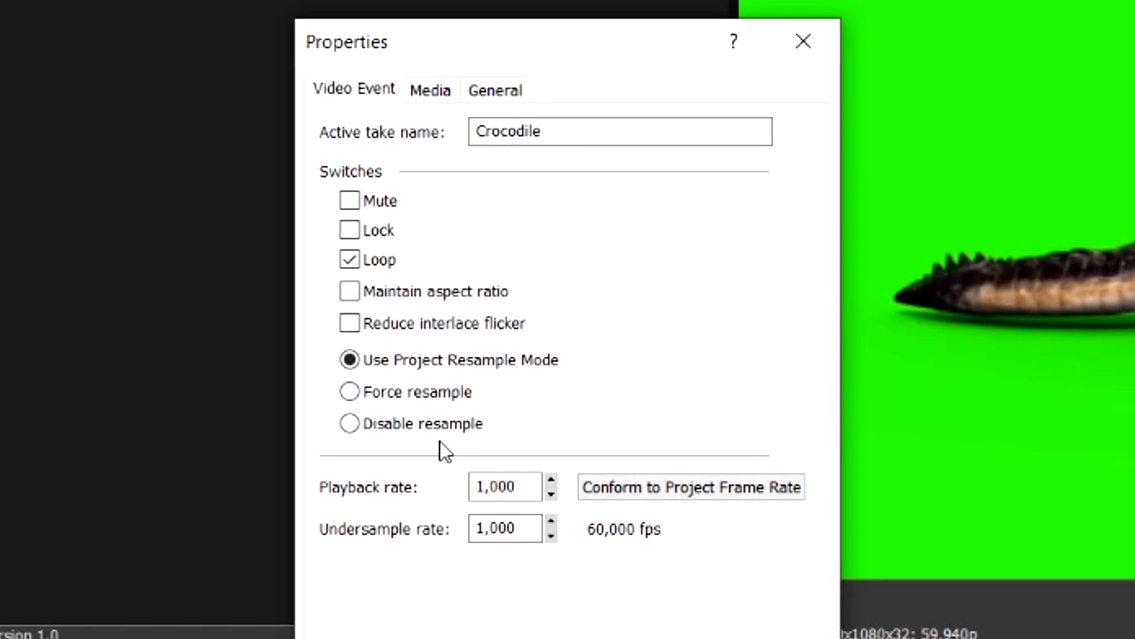
{"action": "left_click", "coordinate": [367, 427]}
{"action": "key", "text": "Return"}
- Confirm MVI_0247's properties with resampling disabled and aspect ratio unlocked
{"action": "right_click", "coordinate": [445, 421]}
{"action": "left_click", "coordinate": [495, 631]}
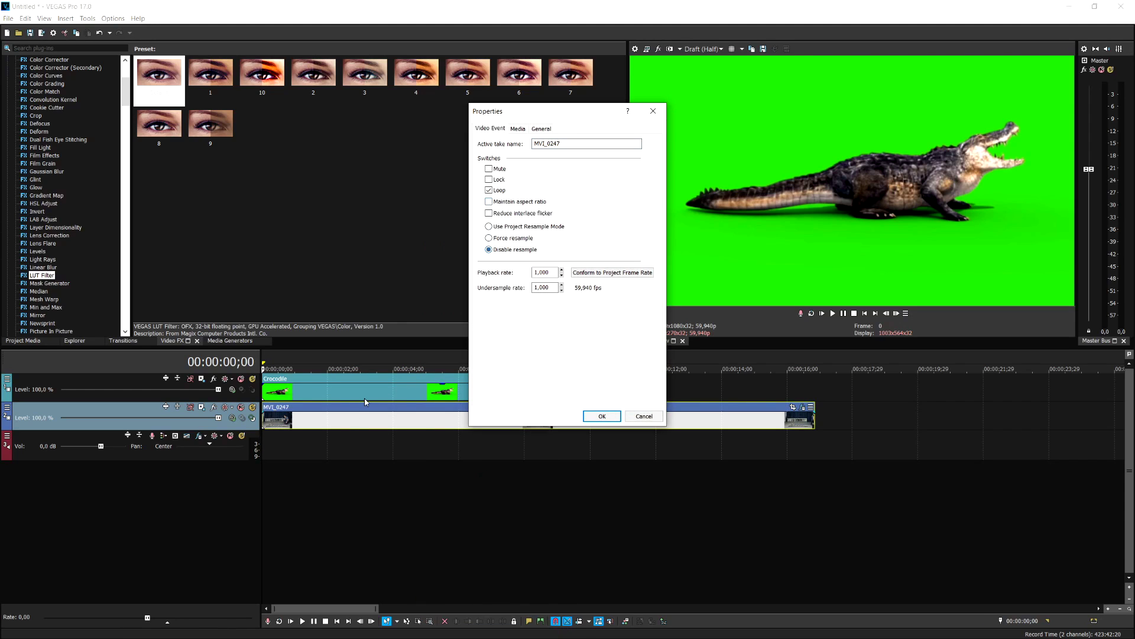
{"action": "key", "text": "Return"}
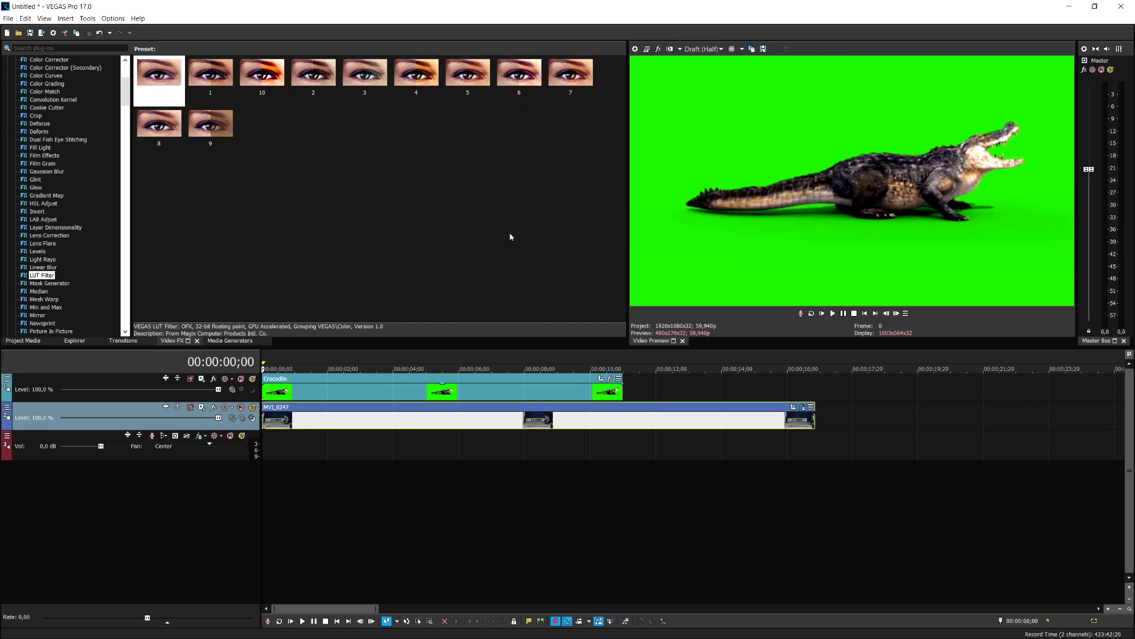
- Apply the default green Chroma Keyer preset to the Crocodile clip and check its key colour
{"action": "left_click", "coordinate": [708, 50]}
{"action": "mouse_move", "coordinate": [769, 108]}
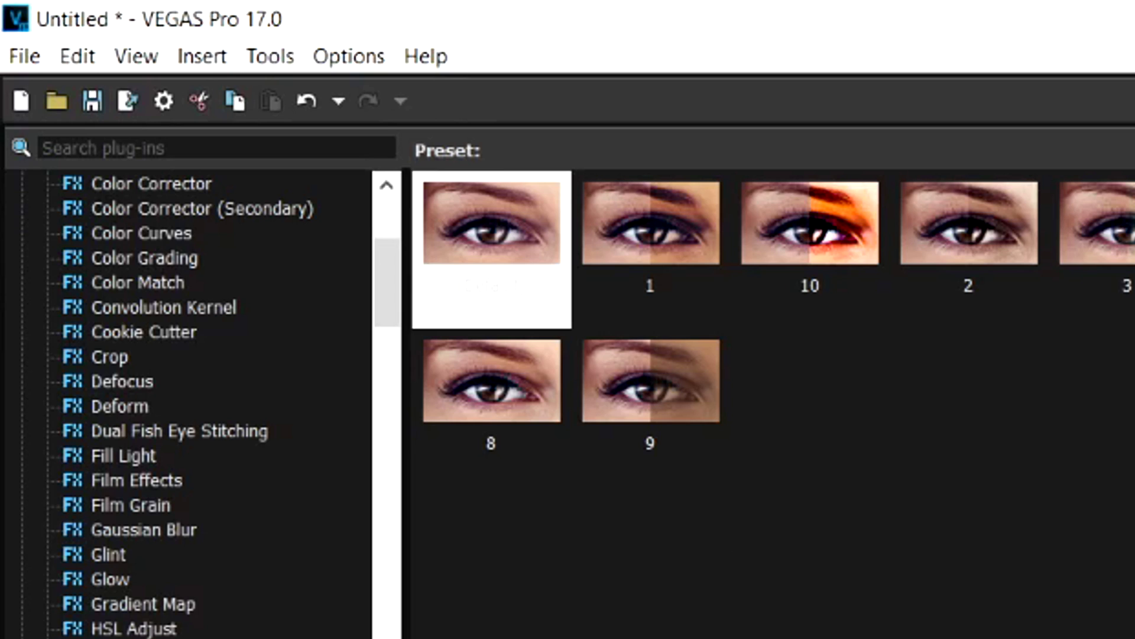
{"action": "scroll", "coordinate": [226, 491], "scroll_direction": "up", "scroll_amount": 5}
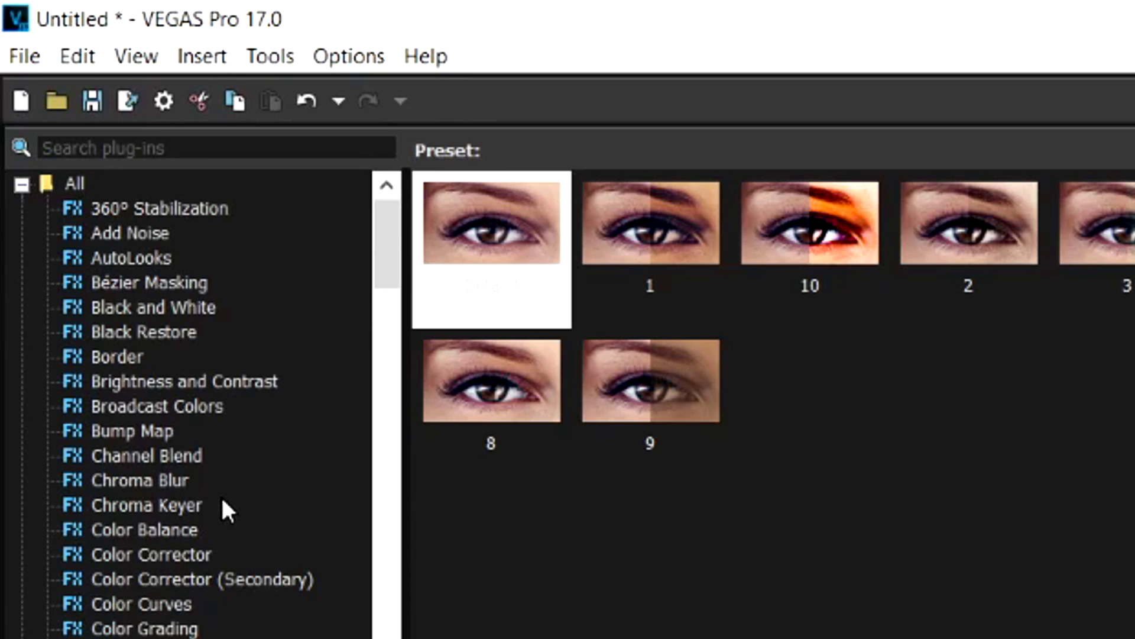
{"action": "left_click", "coordinate": [195, 504]}
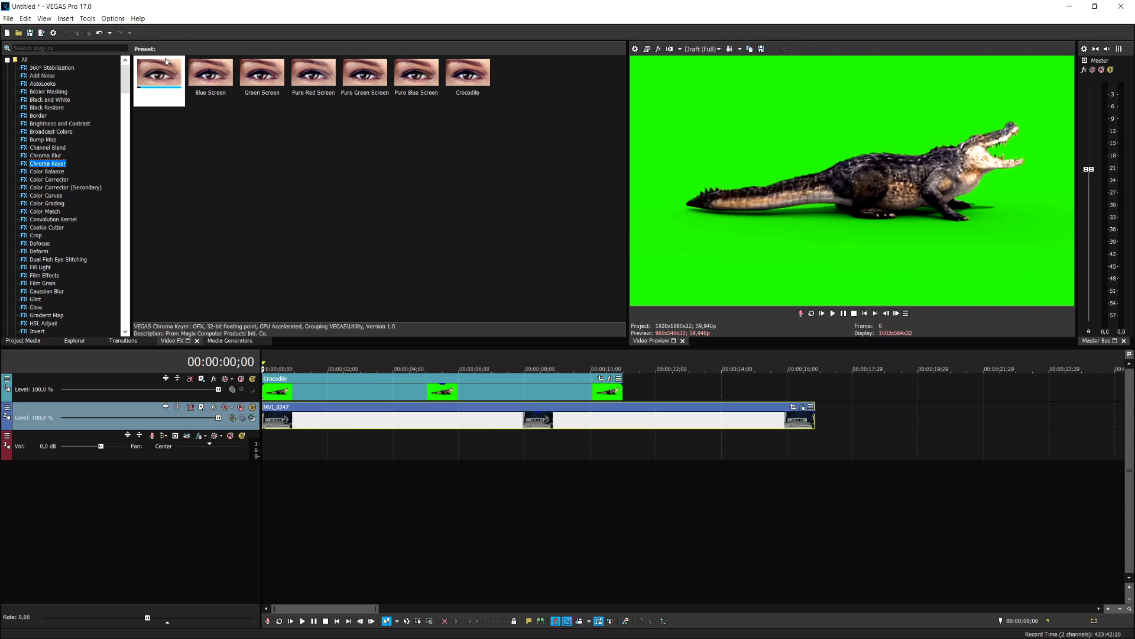
{"action": "left_click_drag", "start_coordinate": [166, 62], "coordinate": [159, 74]}
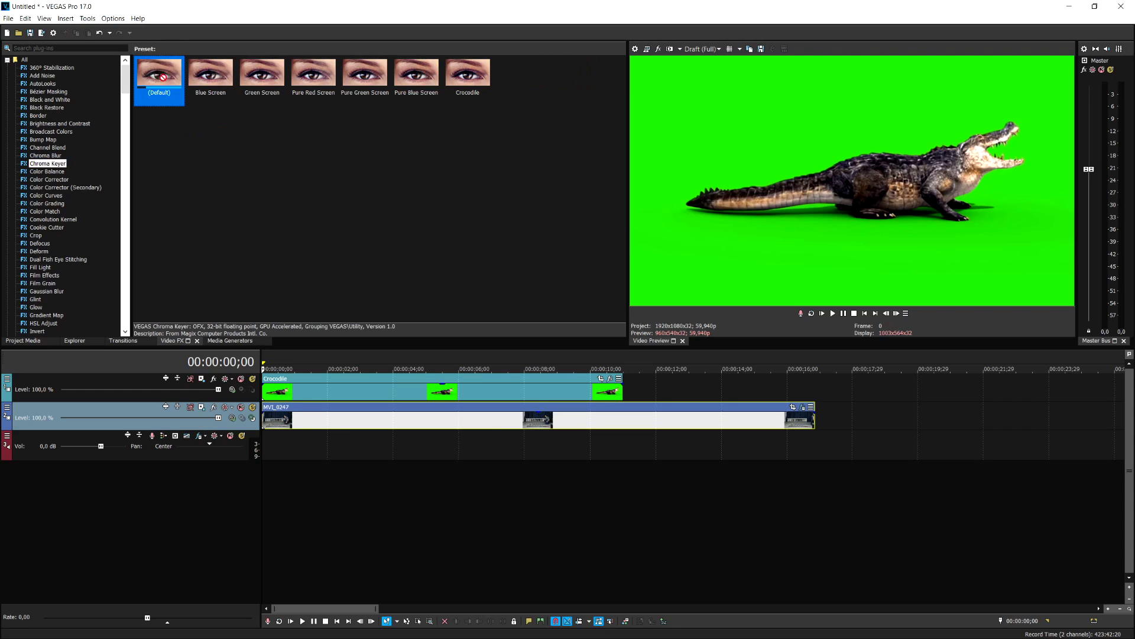
{"action": "left_click_drag", "start_coordinate": [378, 385], "coordinate": [379, 384]}
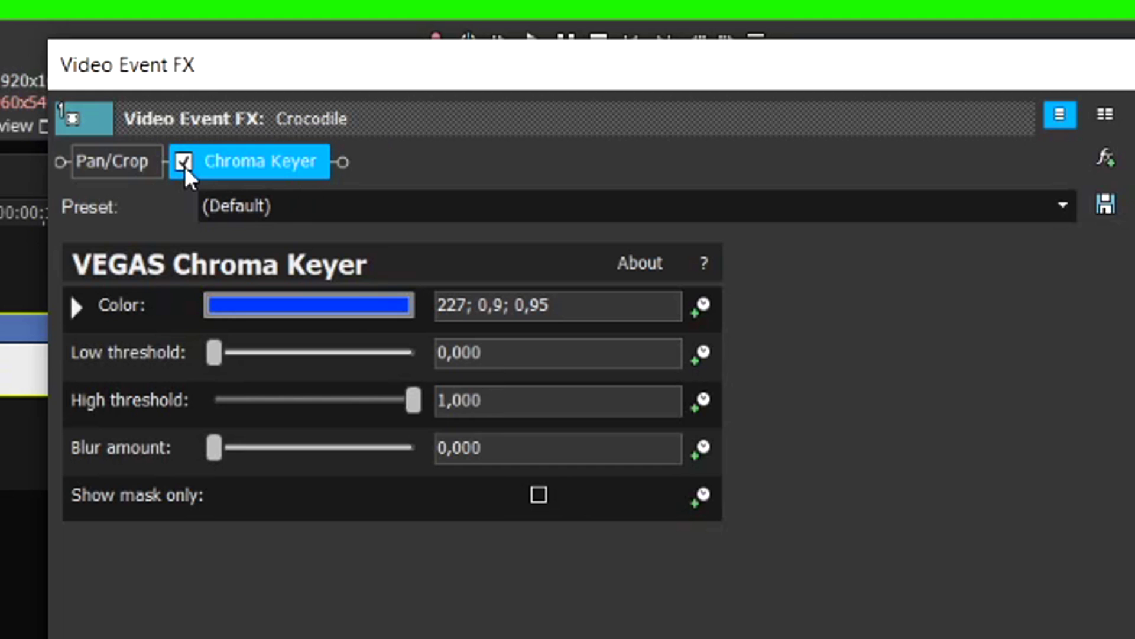
{"action": "left_click", "coordinate": [275, 305]}
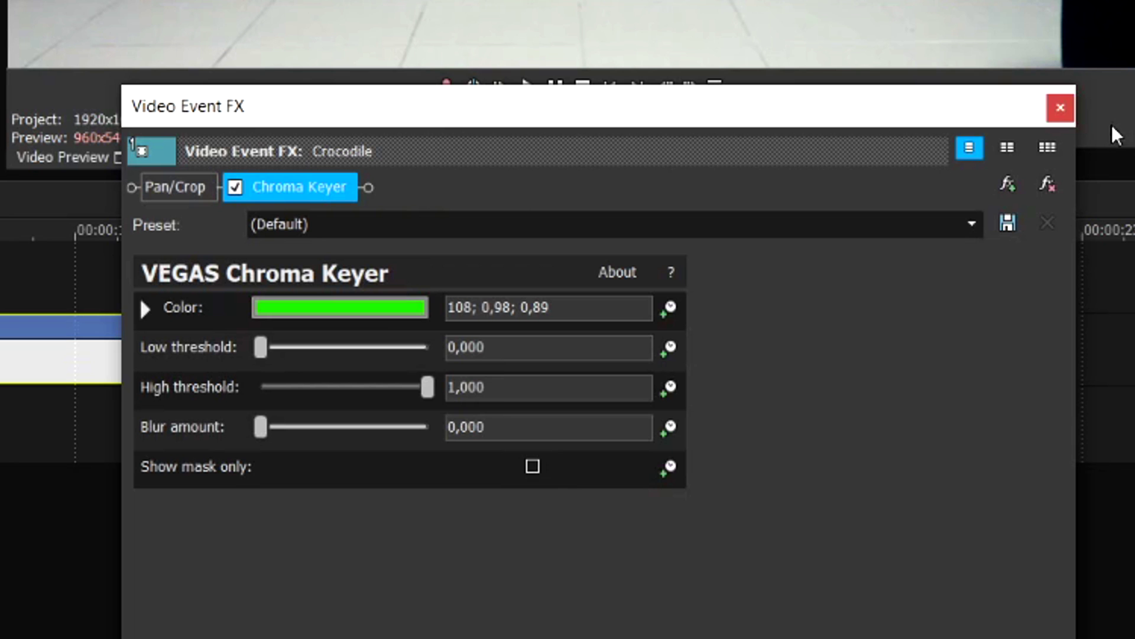
{"action": "left_click", "coordinate": [1060, 107]}
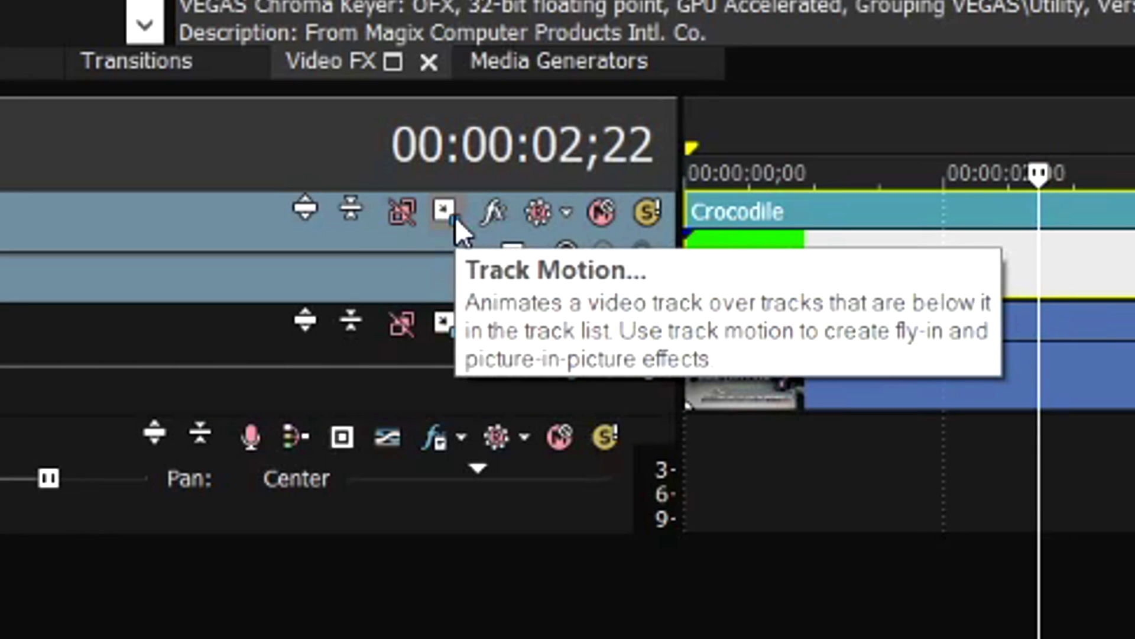
- Use Track Motion to shift the crocodile left and enlarge it toward the man
{"action": "left_click", "coordinate": [448, 217]}
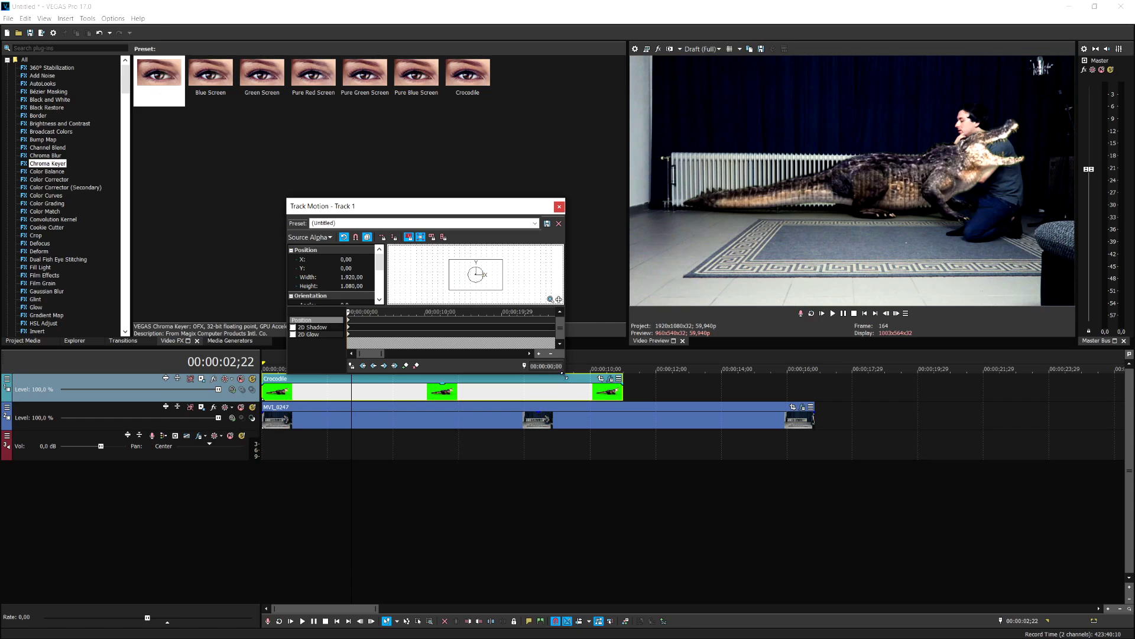
{"action": "left_click_drag", "start_coordinate": [564, 374], "coordinate": [728, 550]}
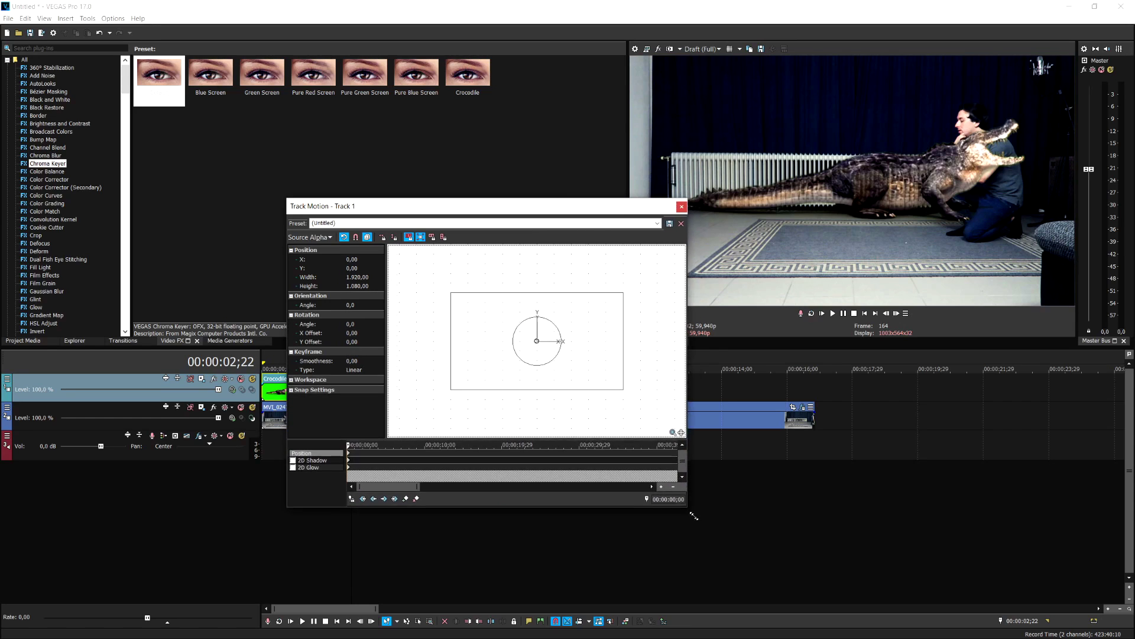
{"action": "left_click_drag", "start_coordinate": [570, 211], "coordinate": [456, 85]}
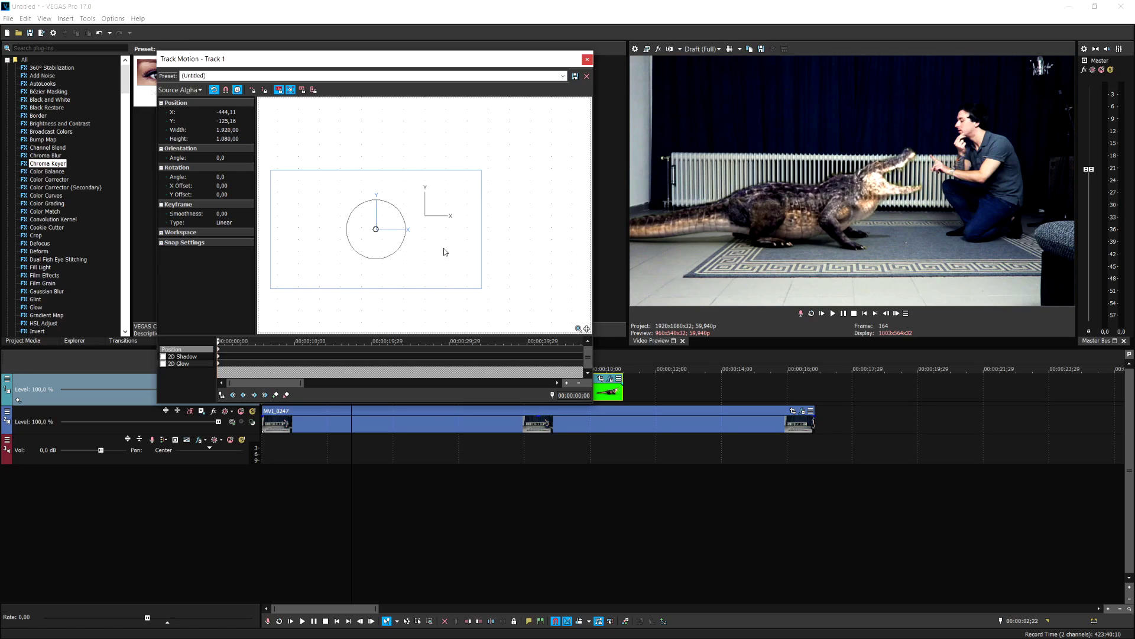
{"action": "left_click_drag", "start_coordinate": [445, 252], "coordinate": [441, 252]}
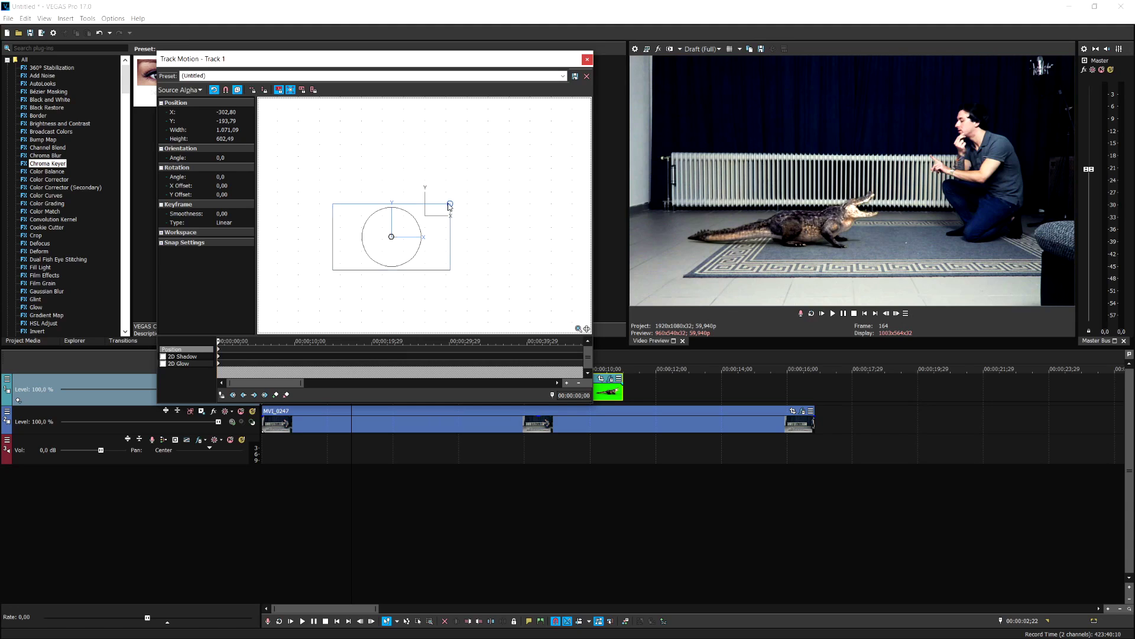
{"action": "mouse_move", "coordinate": [451, 206]}
{"action": "left_mouse_down"}
{"action": "mouse_move", "coordinate": [513, 202]}
{"action": "mouse_move", "coordinate": [431, 210]}
{"action": "left_mouse_up"}
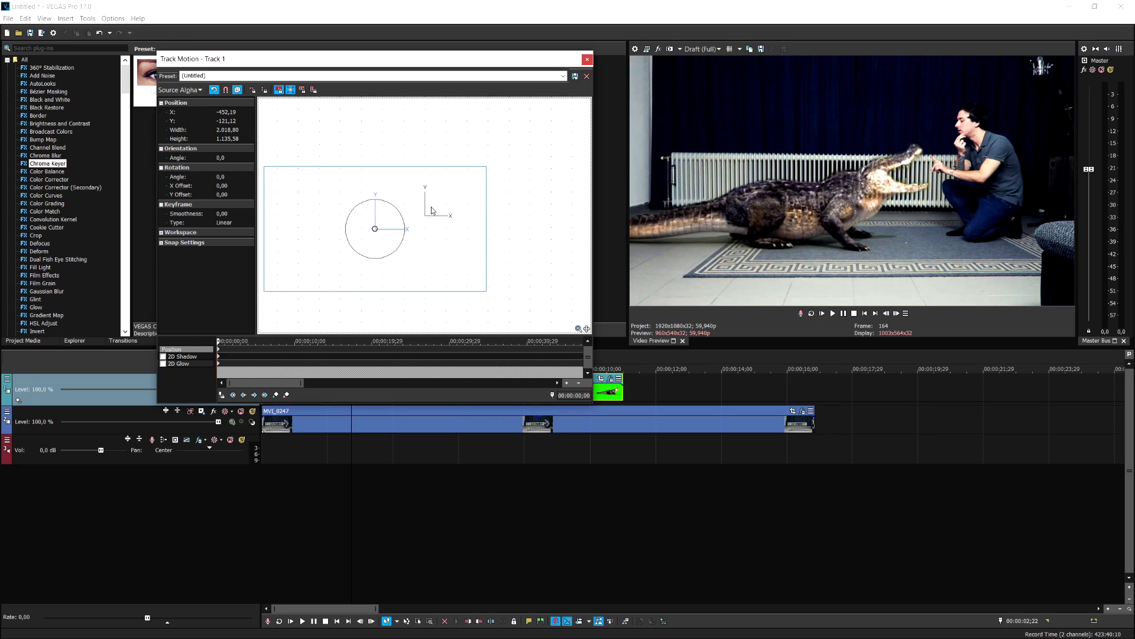
{"action": "mouse_move", "coordinate": [487, 167]}
{"action": "left_mouse_down"}
{"action": "mouse_move", "coordinate": [510, 170]}
{"action": "mouse_move", "coordinate": [448, 183]}
{"action": "left_mouse_up"}
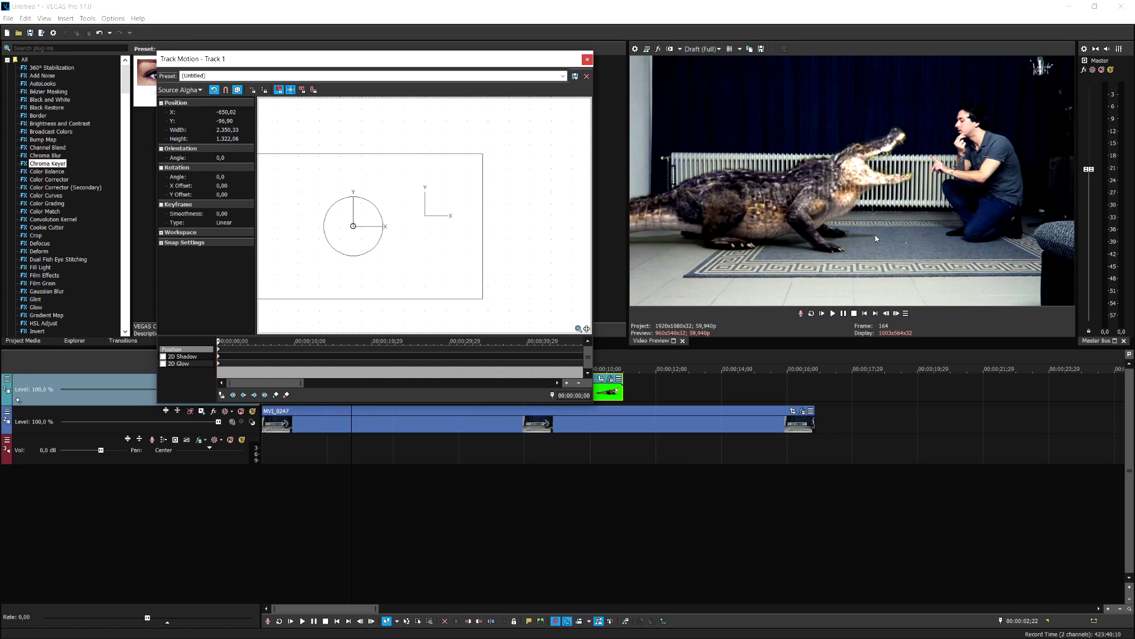
- Play the composite from the start and shrink the crocodile slightly
{"action": "left_click", "coordinate": [864, 314]}
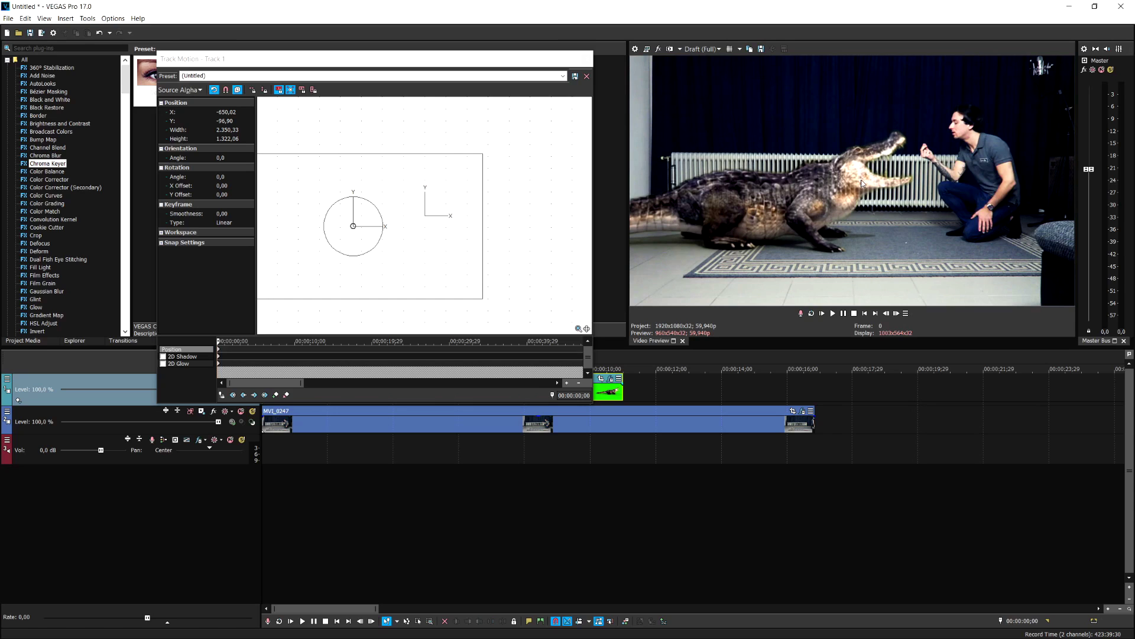
{"action": "key", "text": "space"}
{"action": "left_click_drag", "start_coordinate": [482, 153], "coordinate": [456, 181]}
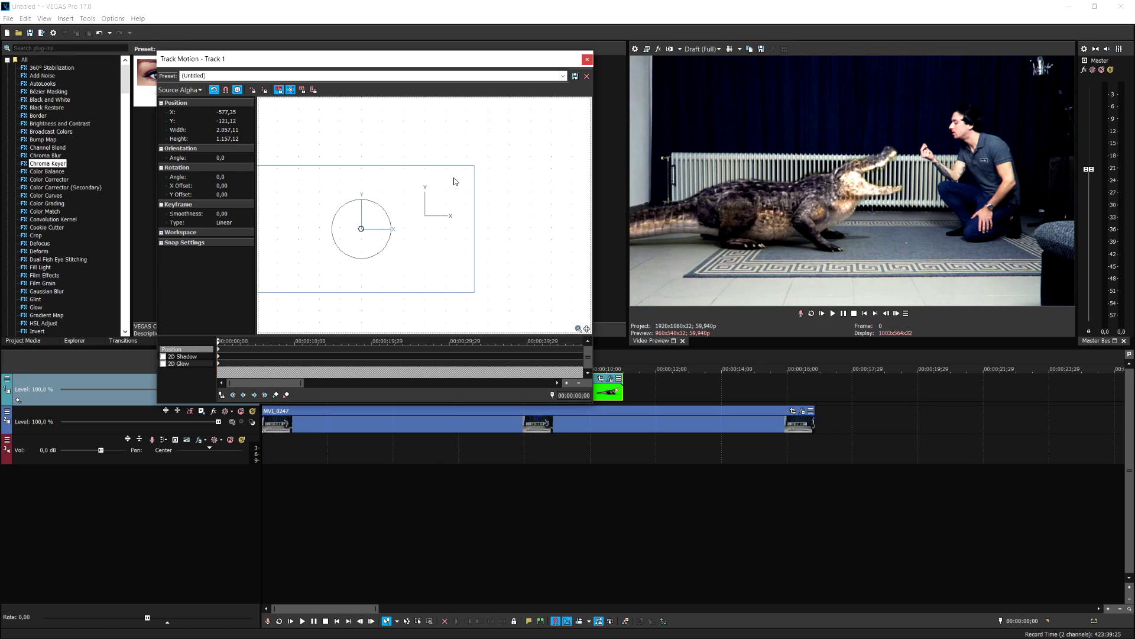
- Close Track Motion, zoom into the timeline and preview the playback
{"action": "left_click", "coordinate": [587, 59]}
{"action": "scroll", "coordinate": [437, 423], "scroll_direction": "up", "scroll_amount": 3}
{"action": "scroll", "coordinate": [437, 423], "scroll_direction": "down", "scroll_amount": 1}
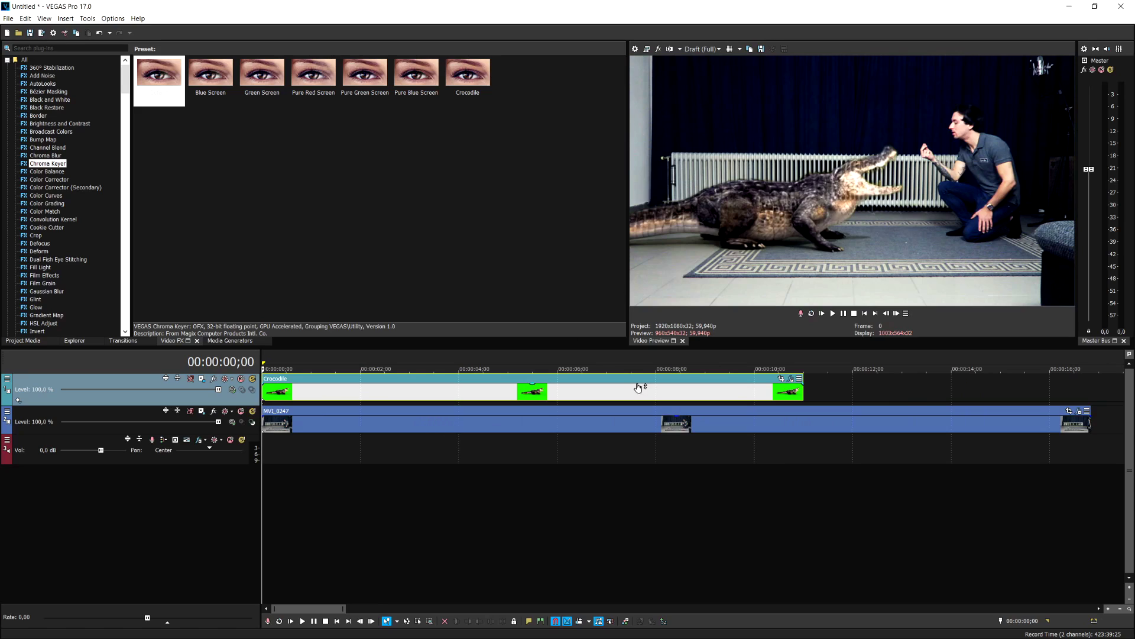
{"action": "key", "text": "Down"}
{"action": "key", "text": "Up"}
{"action": "key", "text": "Up"}
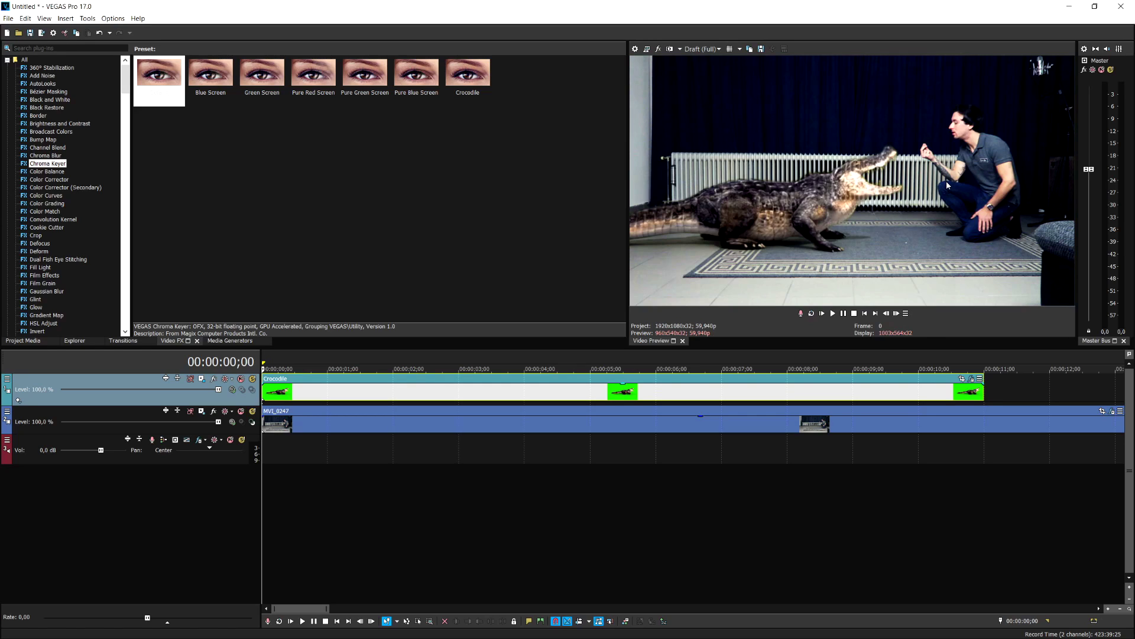
{"action": "key", "text": "space"}
{"action": "key", "text": "space"}
- Trim the Crocodile clip's start and delay it by about eight frames
{"action": "left_click_drag", "start_coordinate": [265, 393], "coordinate": [485, 391]}
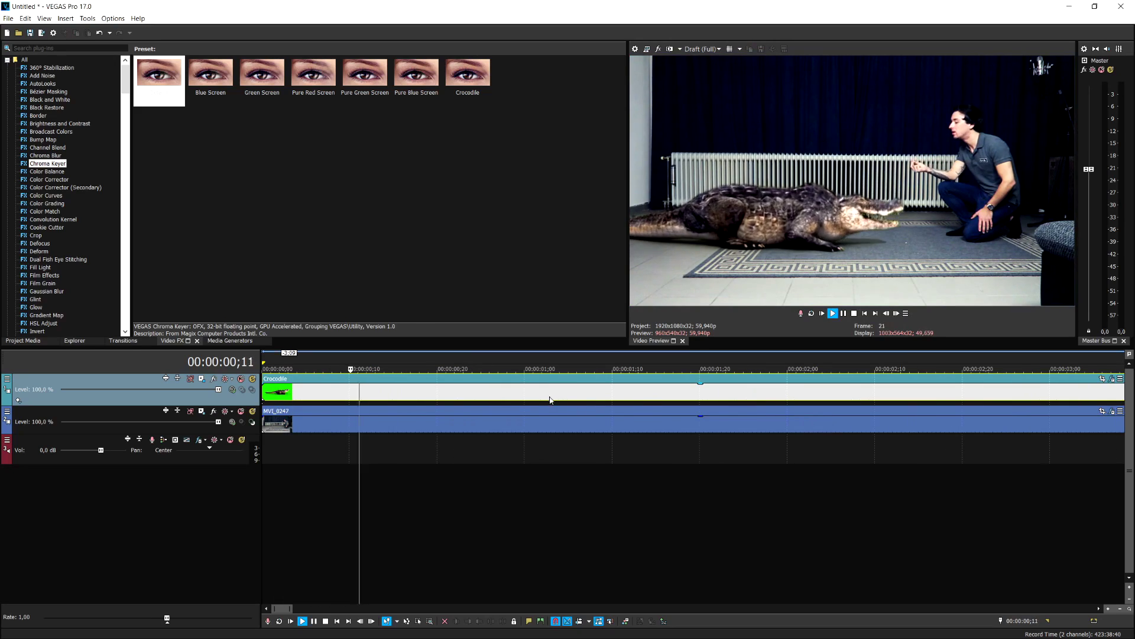
{"action": "key", "text": "space"}
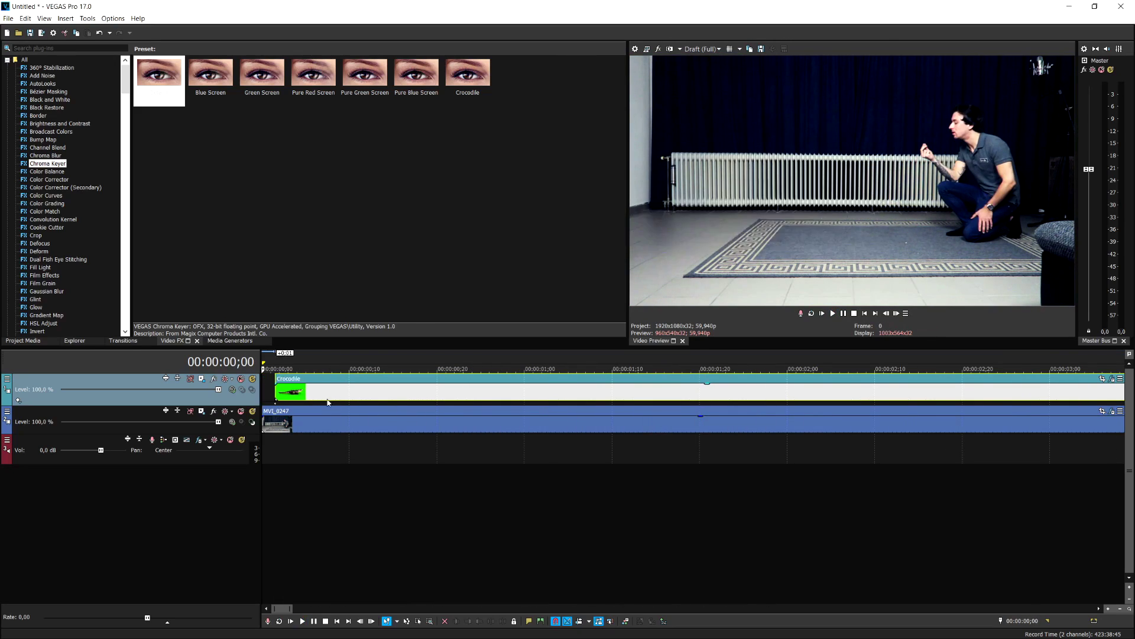
{"action": "left_click_drag", "start_coordinate": [321, 401], "coordinate": [417, 401]}
{"action": "left_click_drag", "start_coordinate": [339, 395], "coordinate": [244, 399]}
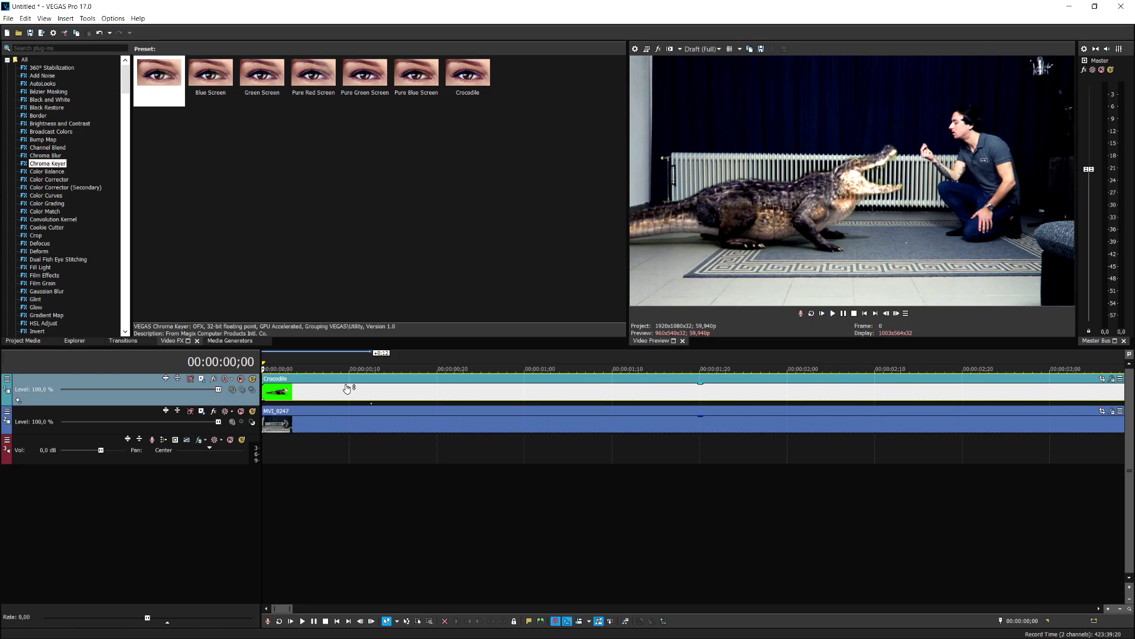
{"action": "left_click_drag", "start_coordinate": [350, 384], "coordinate": [411, 395]}
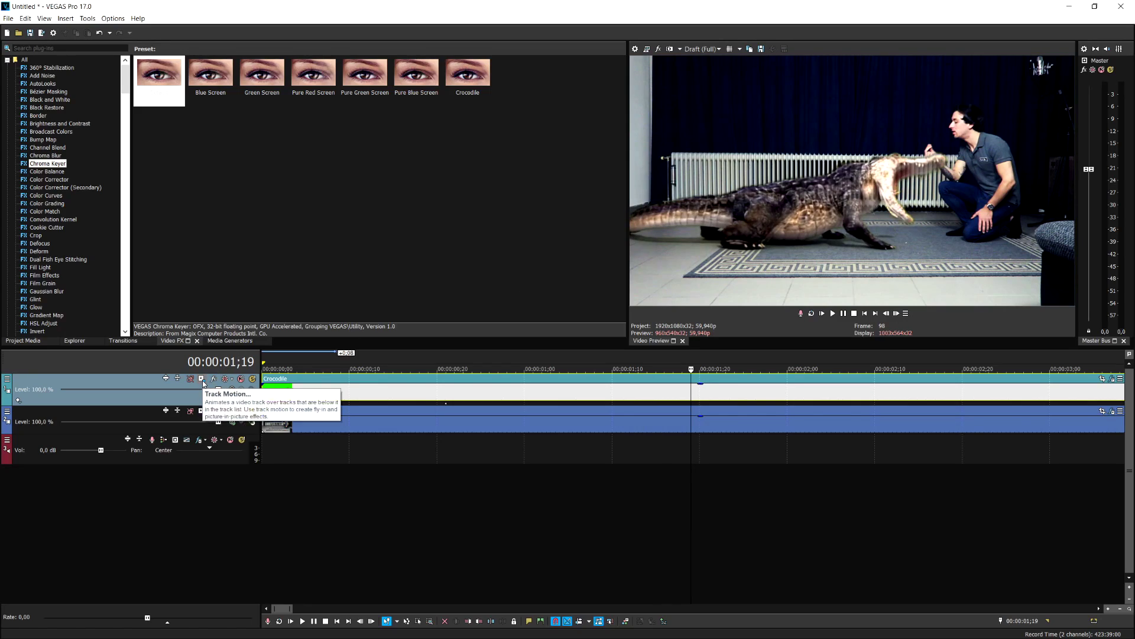
{"action": "left_click", "coordinate": [202, 379]}
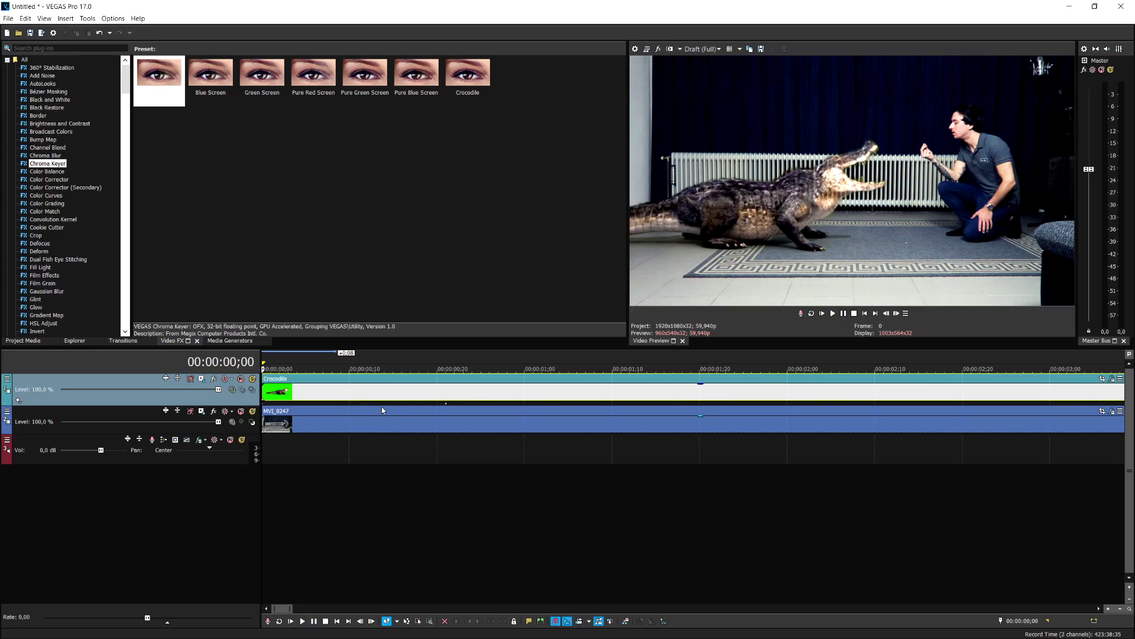
{"action": "scroll", "coordinate": [535, 403], "scroll_direction": "down", "scroll_amount": 3}
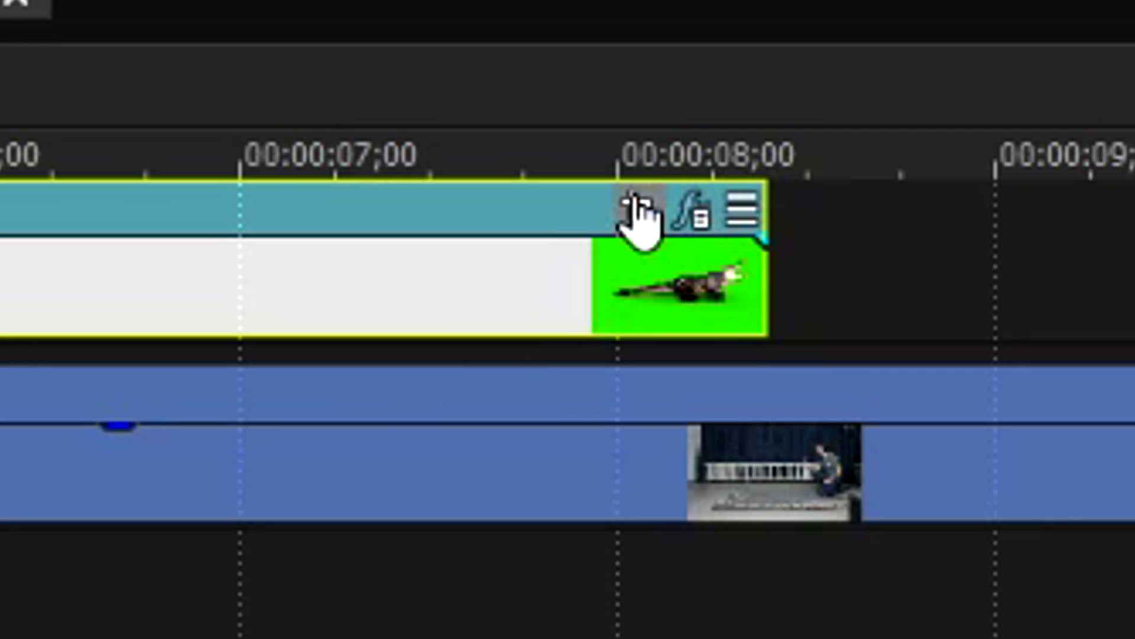
- Set the Crocodile Chroma Keyer to low threshold 0.367, high threshold 0.776, blur 0.007
{"action": "left_click", "coordinate": [635, 204]}
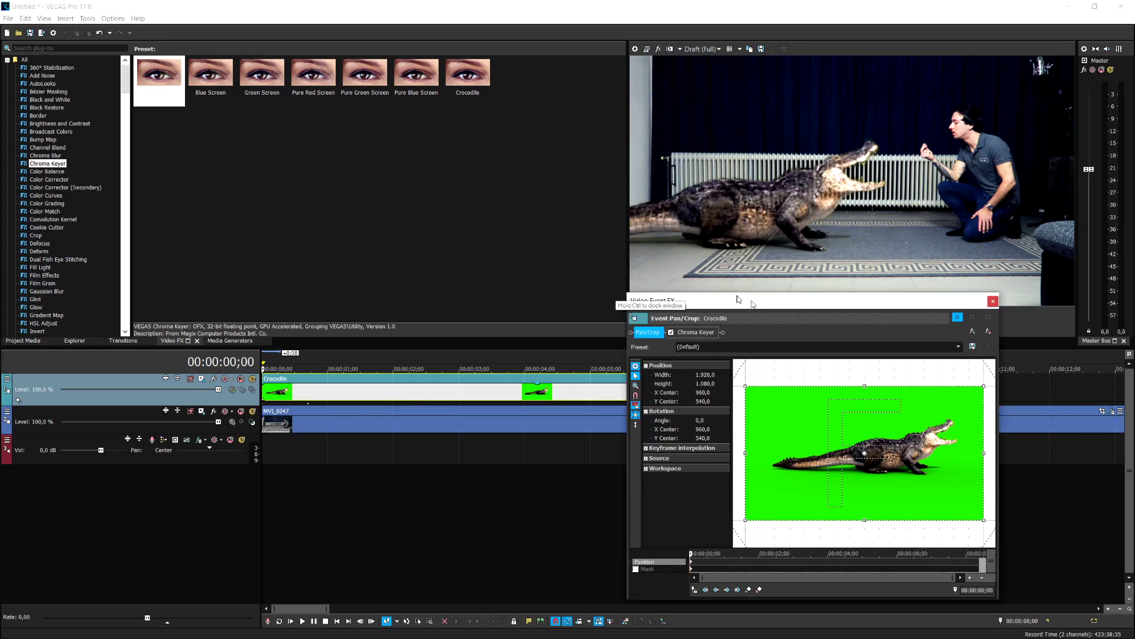
{"action": "left_click_drag", "start_coordinate": [738, 299], "coordinate": [575, 222]}
{"action": "left_click", "coordinate": [533, 255]}
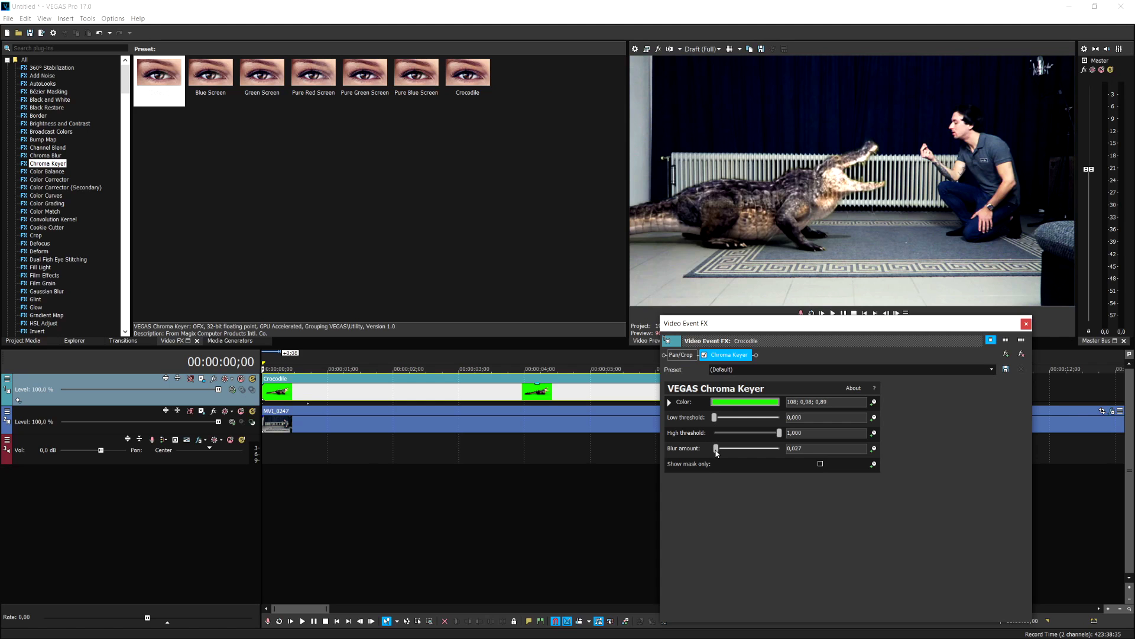
{"action": "left_click_drag", "start_coordinate": [716, 449], "coordinate": [723, 449]}
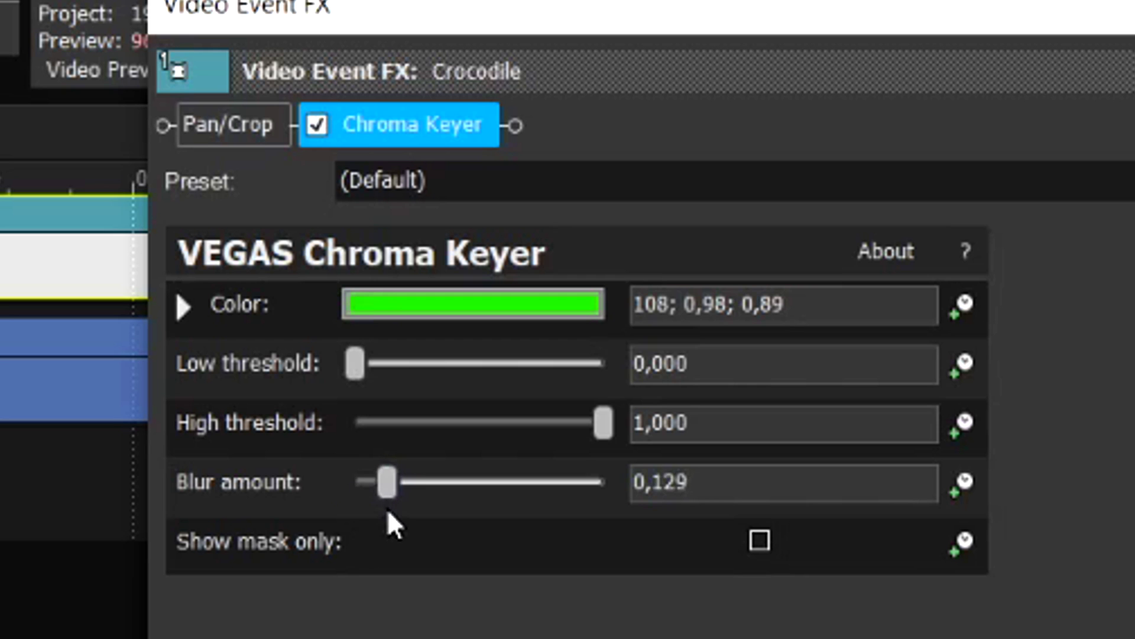
{"action": "left_click_drag", "start_coordinate": [388, 509], "coordinate": [388, 506]}
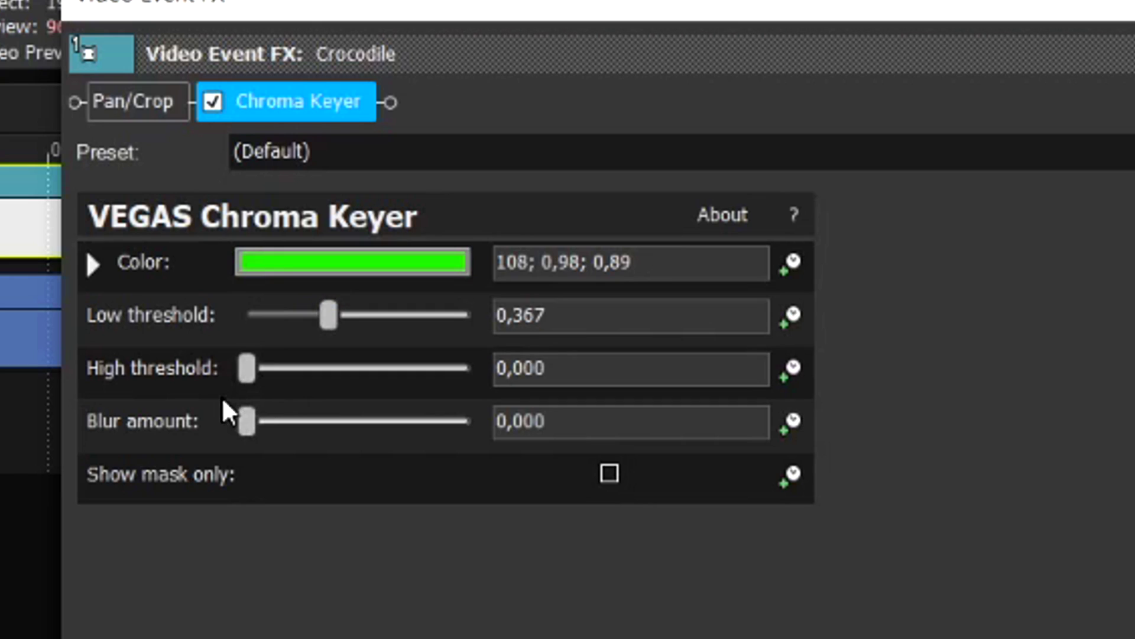
{"action": "left_click", "coordinate": [248, 424]}
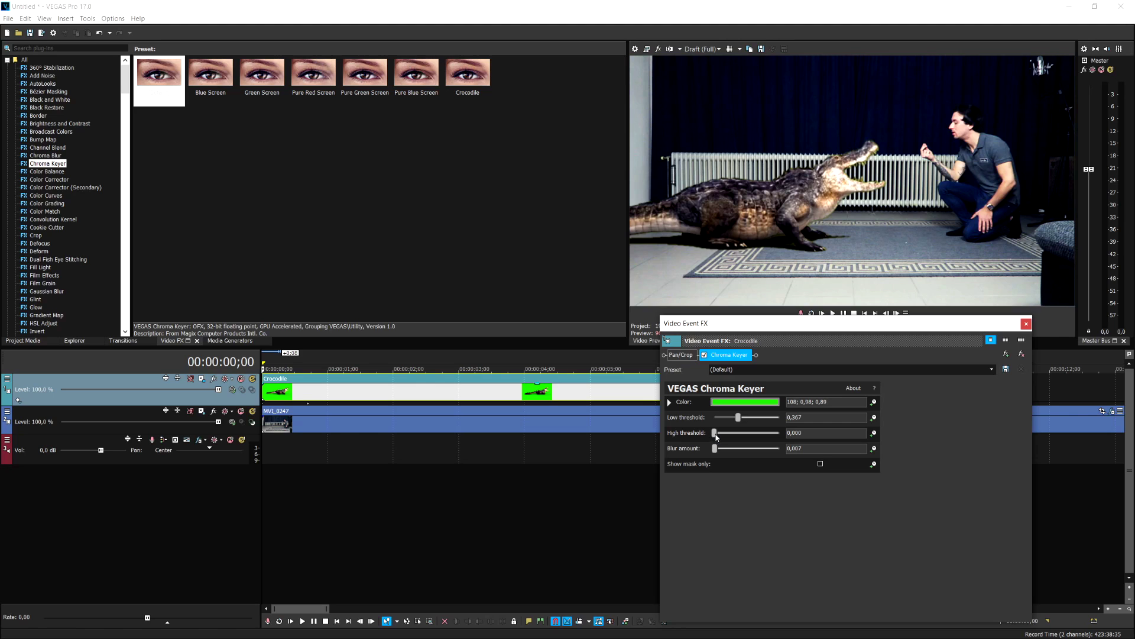
{"action": "left_click_drag", "start_coordinate": [735, 438], "coordinate": [789, 443]}
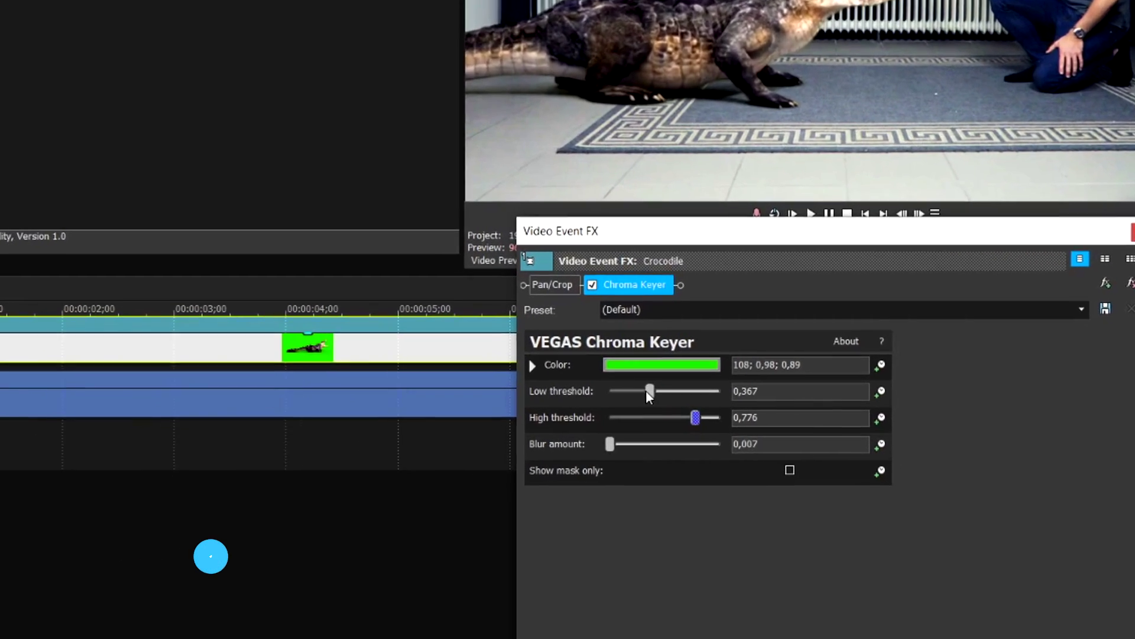
- Lower the low threshold and re-sample a brighter green as the key colour
{"action": "left_click_drag", "start_coordinate": [738, 417], "coordinate": [727, 417]}
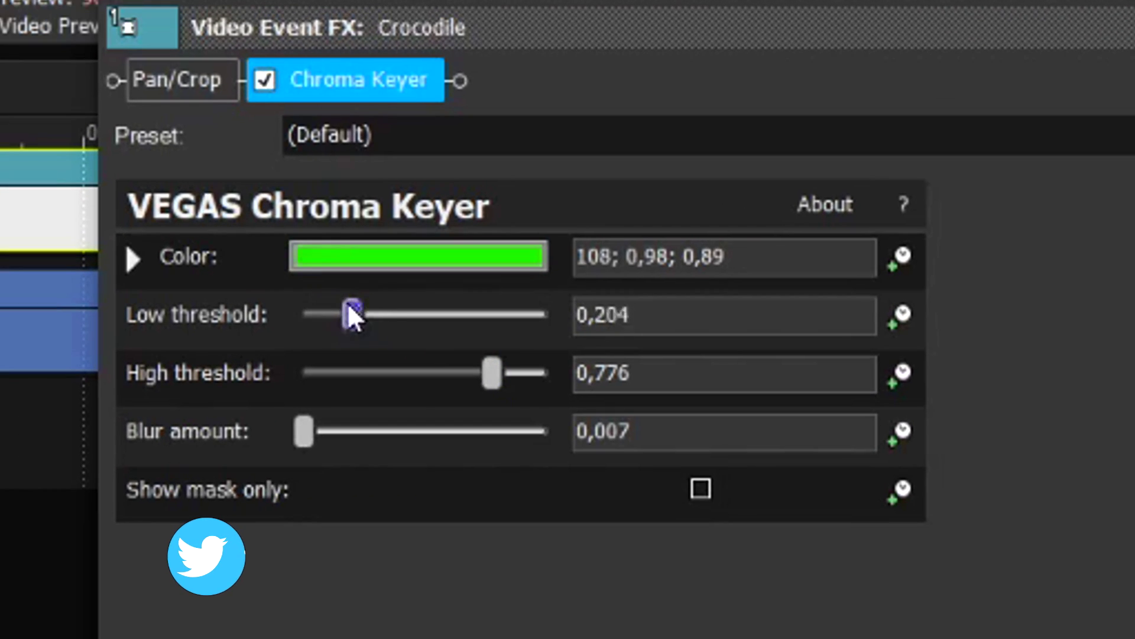
{"action": "left_click_drag", "start_coordinate": [353, 317], "coordinate": [317, 314]}
{"action": "left_click", "coordinate": [410, 269]}
{"action": "mouse_move", "coordinate": [400, 378]}
{"action": "left_mouse_down"}
{"action": "mouse_move", "coordinate": [407, 426]}
{"action": "mouse_move", "coordinate": [330, 403]}
{"action": "mouse_move", "coordinate": [441, 367]}
{"action": "mouse_move", "coordinate": [431, 374]}
{"action": "left_mouse_up"}
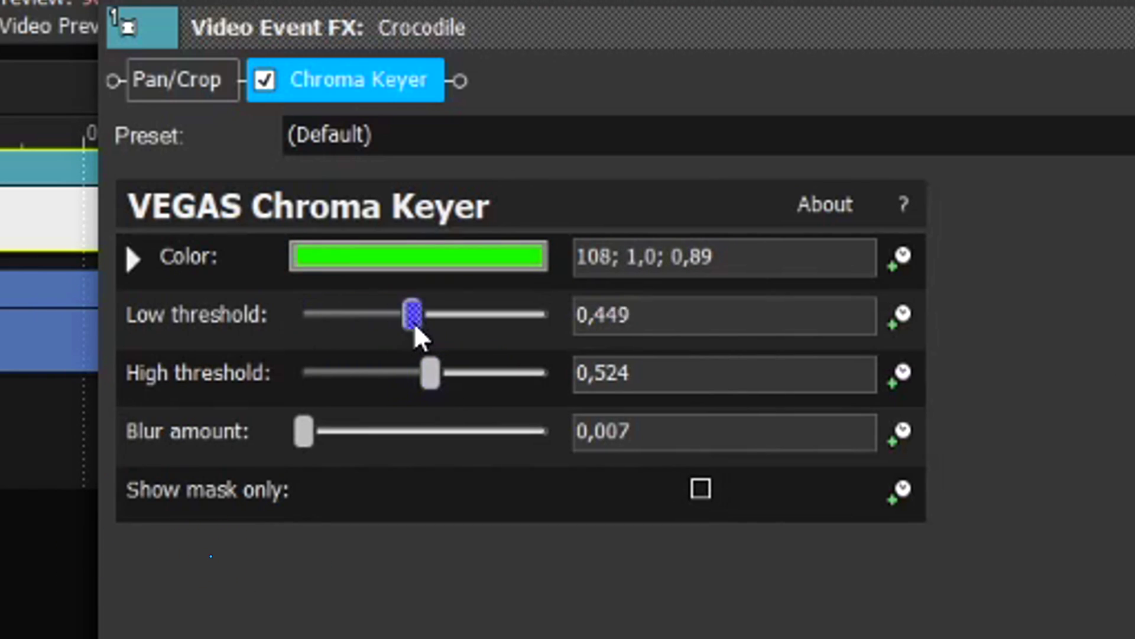
- Retune the key to low threshold about 0.327, high about 0.592, with more edge blur
{"action": "left_click_drag", "start_coordinate": [312, 423], "coordinate": [310, 421]}
{"action": "mouse_move", "coordinate": [422, 323]}
{"action": "left_mouse_down"}
{"action": "mouse_move", "coordinate": [467, 332]}
{"action": "mouse_move", "coordinate": [454, 329]}
{"action": "left_mouse_up"}
{"action": "left_click_drag", "start_coordinate": [431, 373], "coordinate": [333, 374]}
{"action": "left_click", "coordinate": [309, 431]}
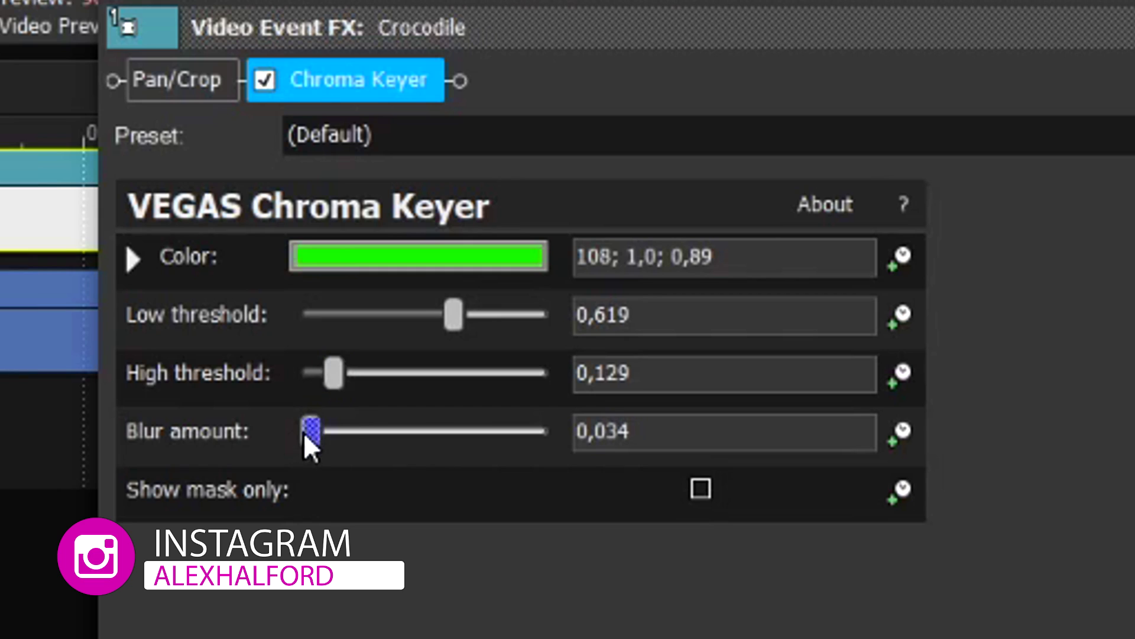
{"action": "mouse_move", "coordinate": [453, 315]}
{"action": "left_mouse_down"}
{"action": "mouse_move", "coordinate": [374, 322]}
{"action": "mouse_move", "coordinate": [382, 316]}
{"action": "left_mouse_up"}
{"action": "left_click_drag", "start_coordinate": [333, 374], "coordinate": [447, 374]}
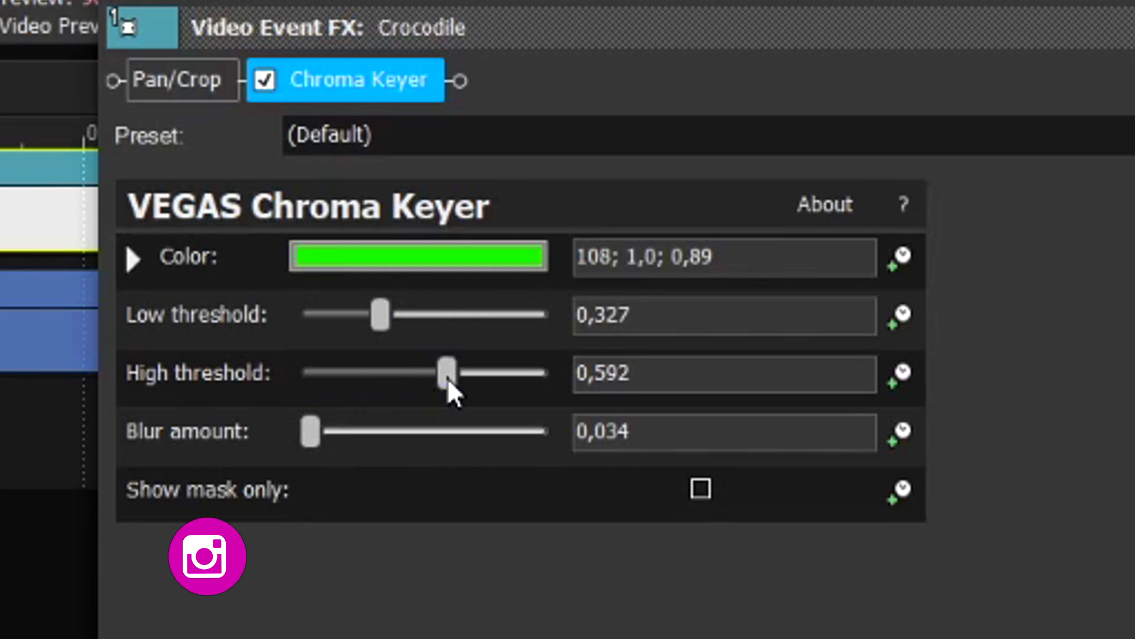
{"action": "left_click_drag", "start_coordinate": [308, 432], "coordinate": [337, 432]}
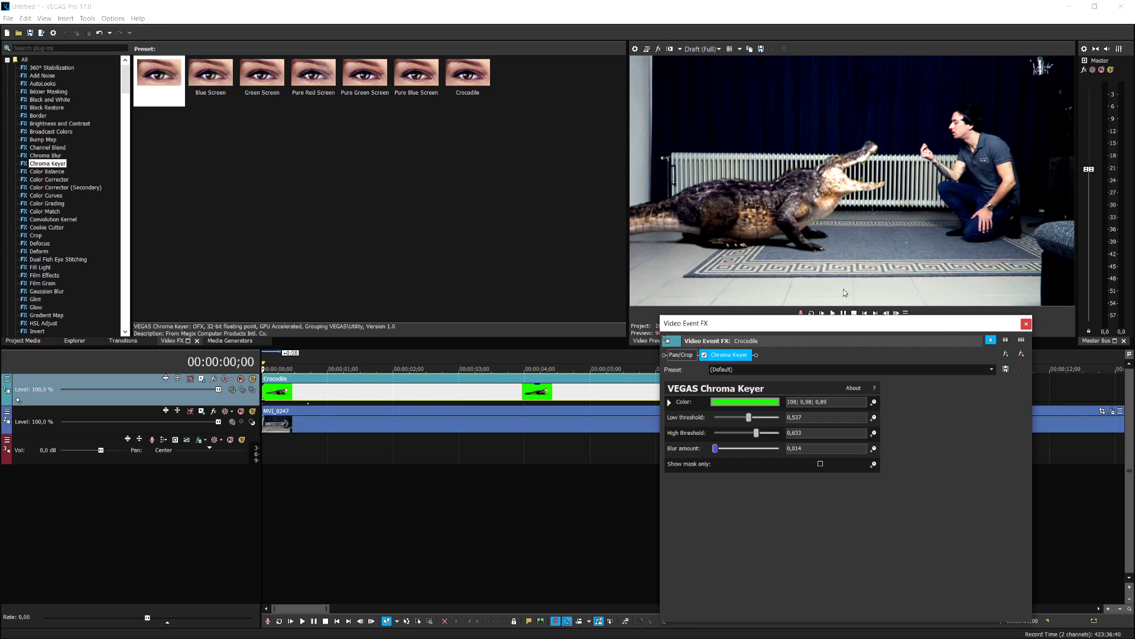